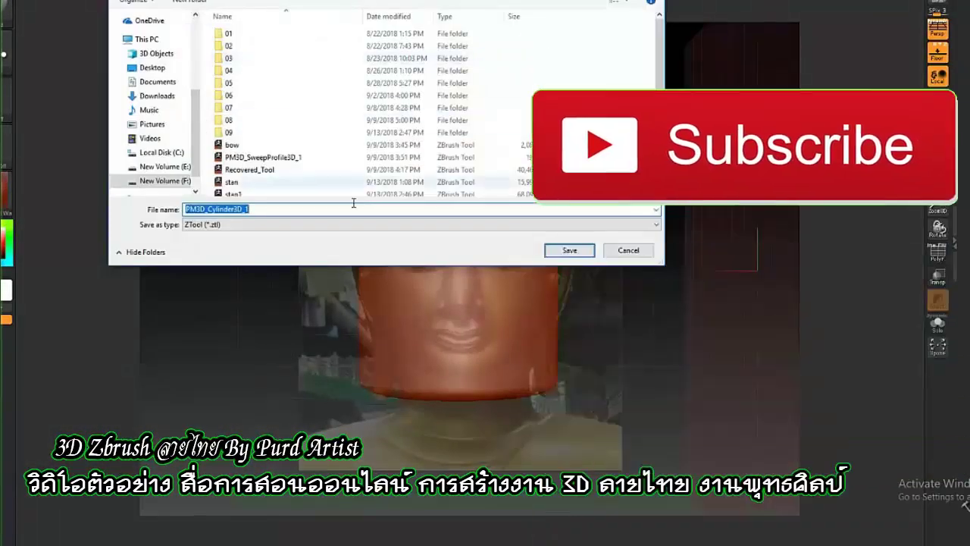
Step: Save the head model as a new ZTool (.ztl) file under the name typed as 'bu'
type("buddh")
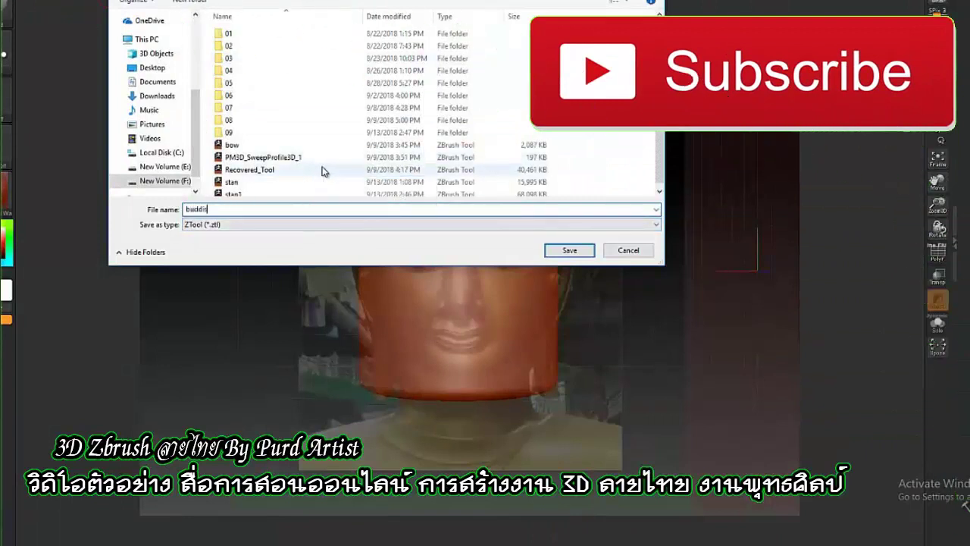
key("Return")
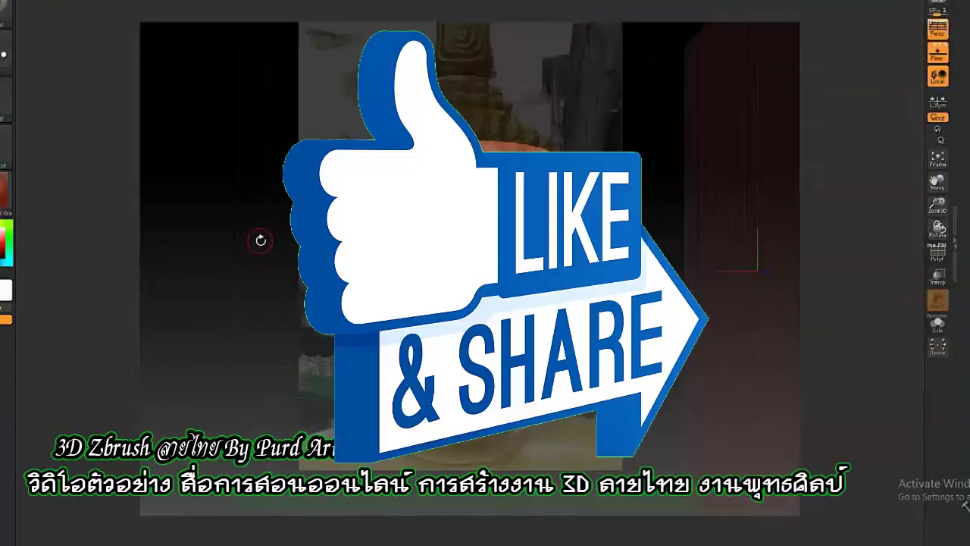
Step: Cut the cylinder head along a curved line with ClipCurve, then orbit to inspect the cut
left_click(7, 23)
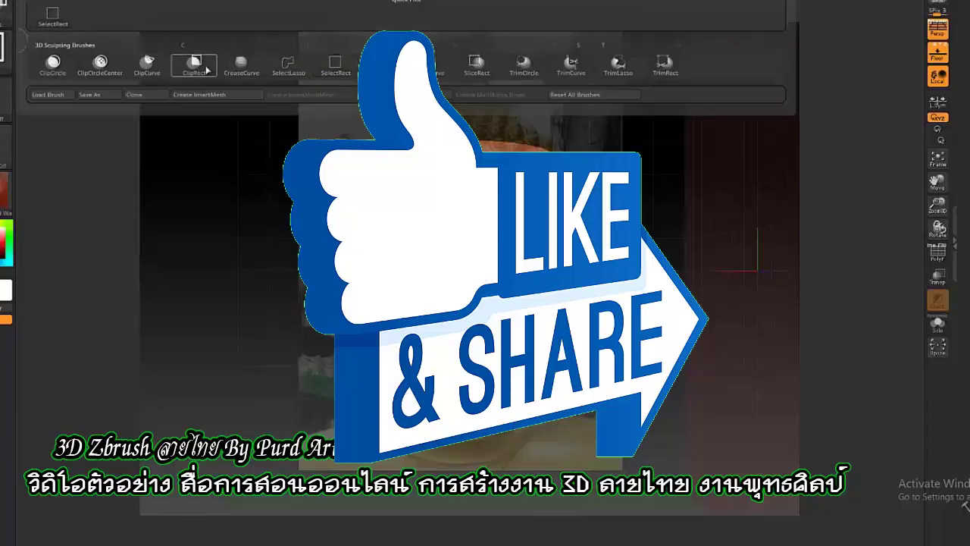
left_click(8, 50)
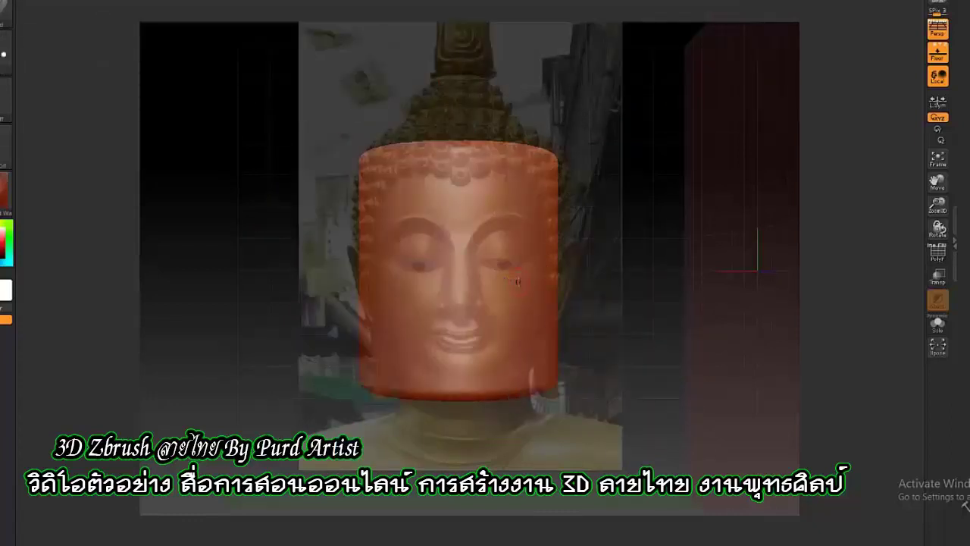
mouse_move(570, 255)
left_mouse_down("ctrl+shift")
mouse_move(538, 353)
mouse_move(504, 409)
left_mouse_up("ctrl+shift")
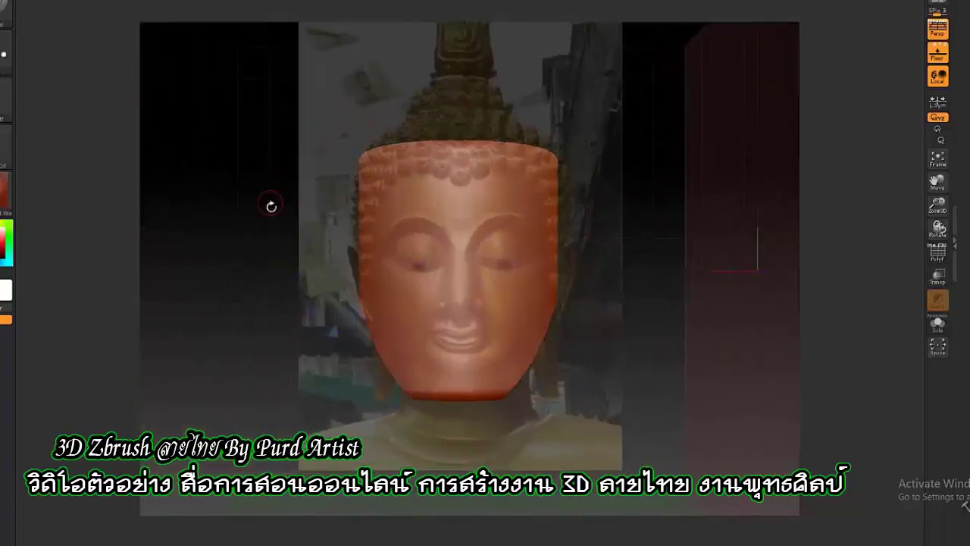
left_click_drag(270, 206, 300, 223)
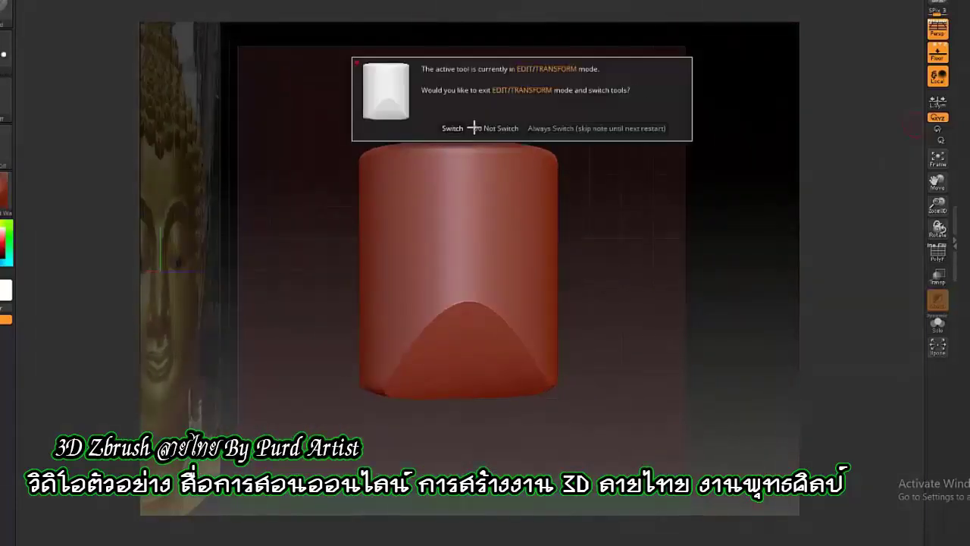
left_click(471, 125)
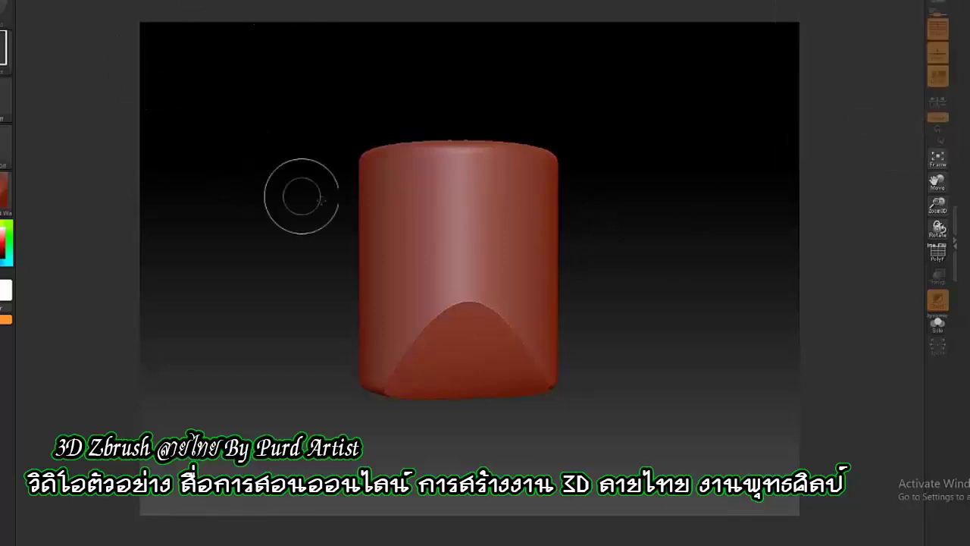
left_click_drag(387, 231, 422, 341)
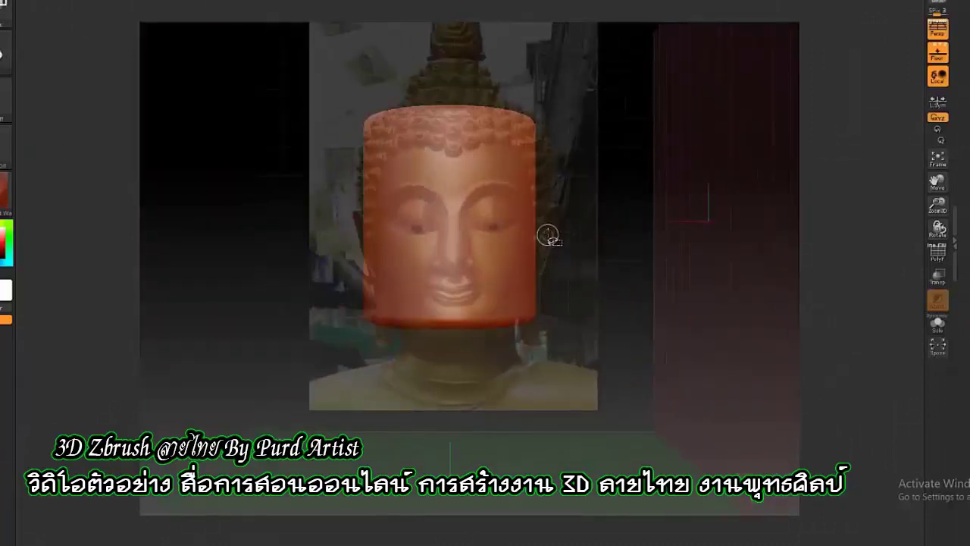
Step: Pull the lower side inward into a jaw curve and DynaMesh the head, freezing subdivision levels
left_click_drag(557, 191, 549, 271)
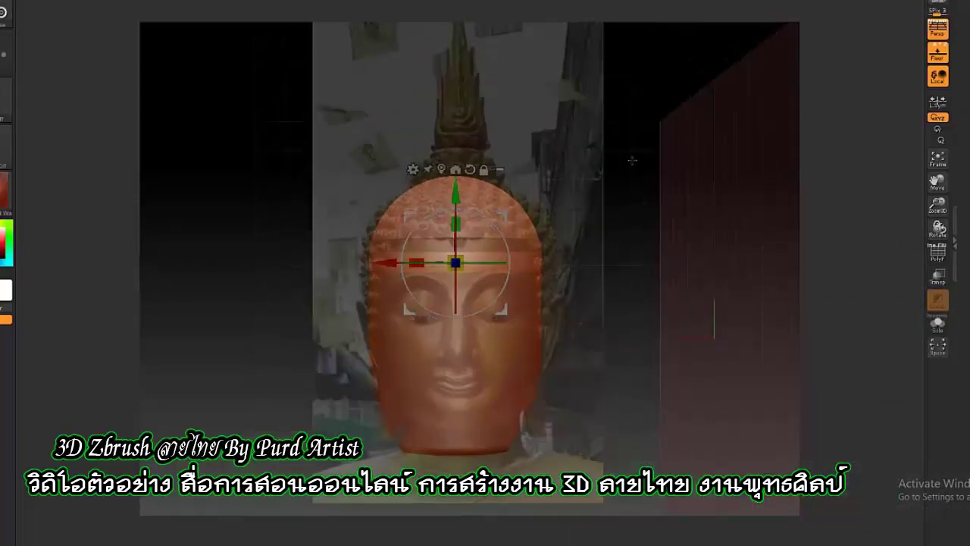
key("q")
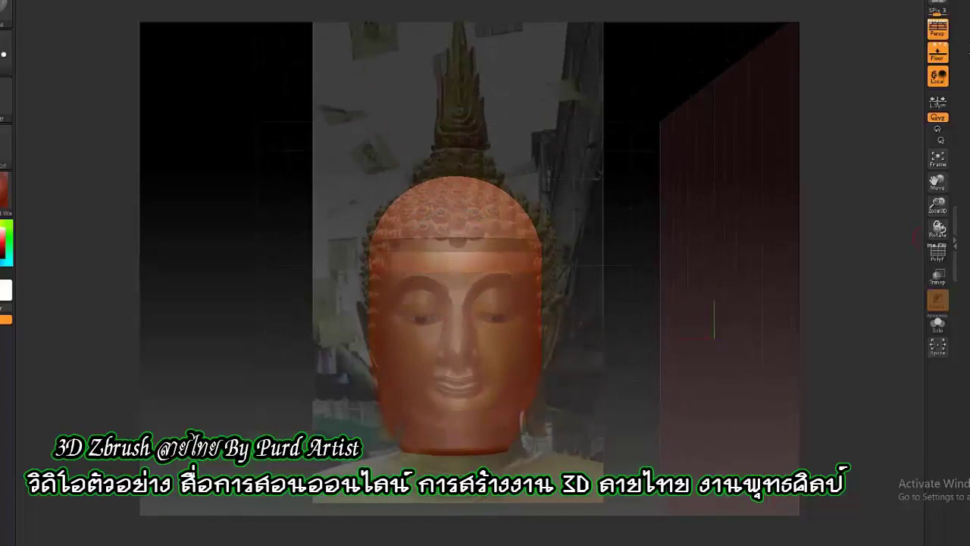
left_click(937, 194)
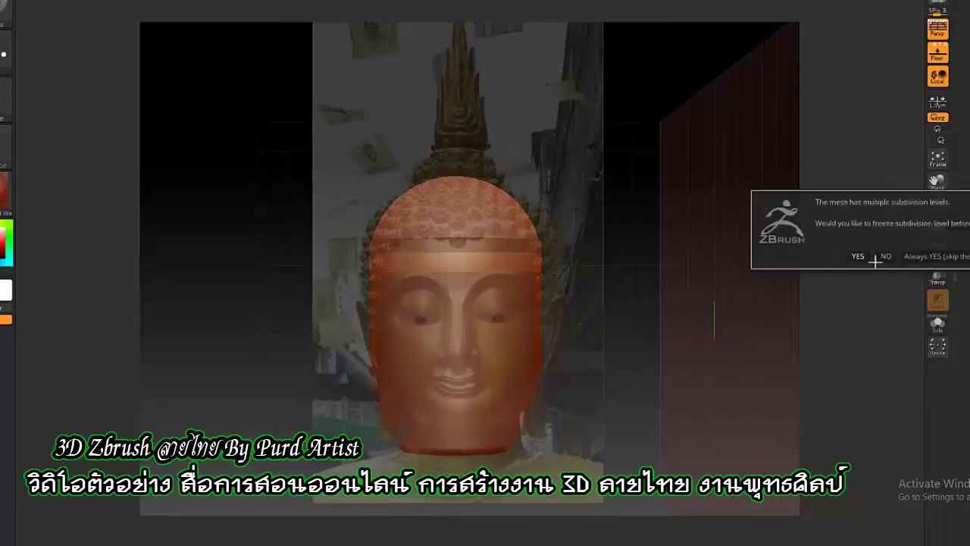
left_click(877, 258)
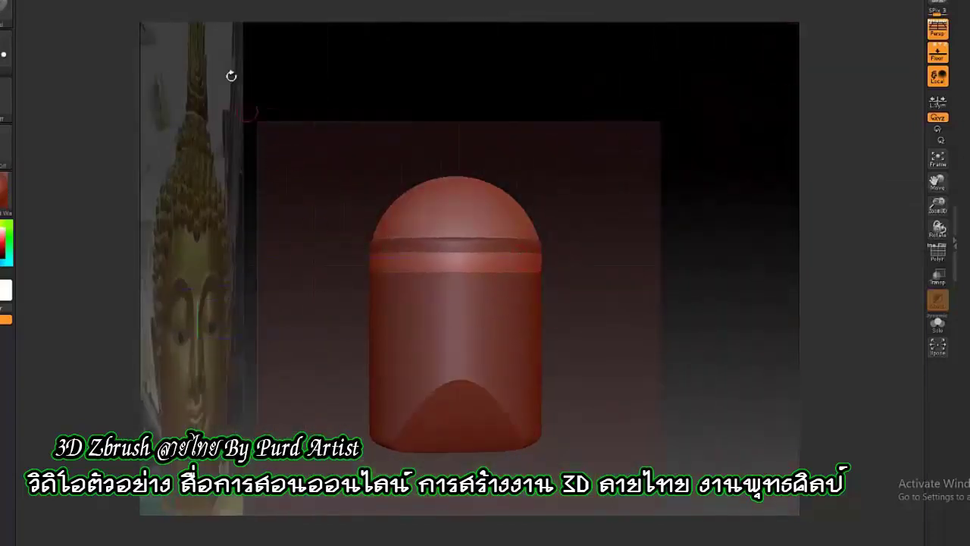
Step: Tilt the top dome left with the gizmo and clip the lower part diagonally
key("w")
left_click_drag(466, 262, 458, 265)
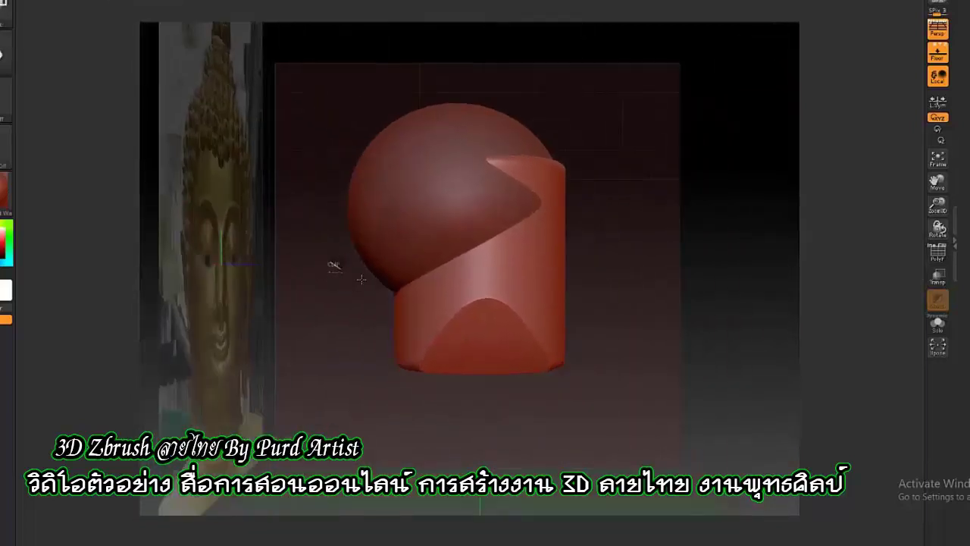
left_click_drag(519, 391, 375, 336, "ctrl+shift")
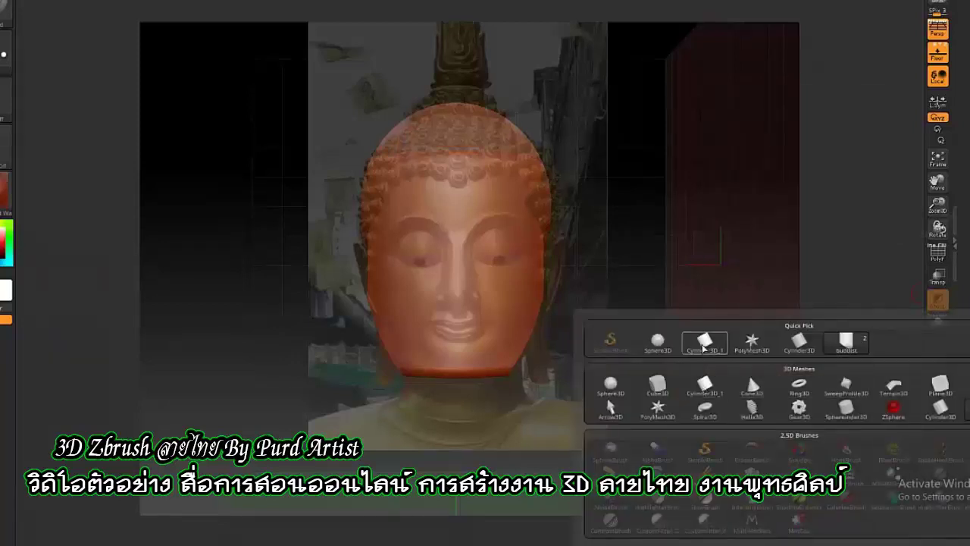
Step: Place the Cylinder3D_1 mesh over the head and subdivide it with Ctrl+D
left_click(705, 341)
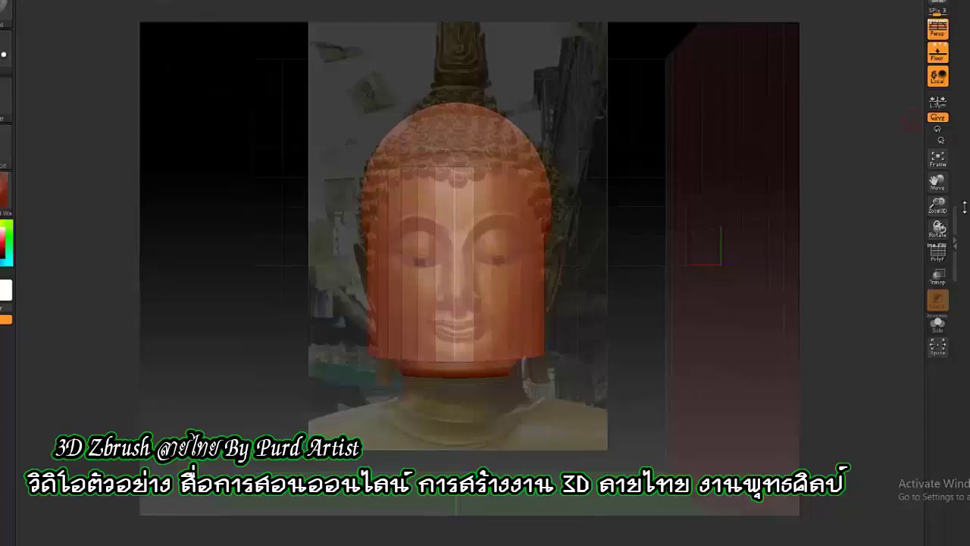
key("ctrl+d")
left_click(910, 125)
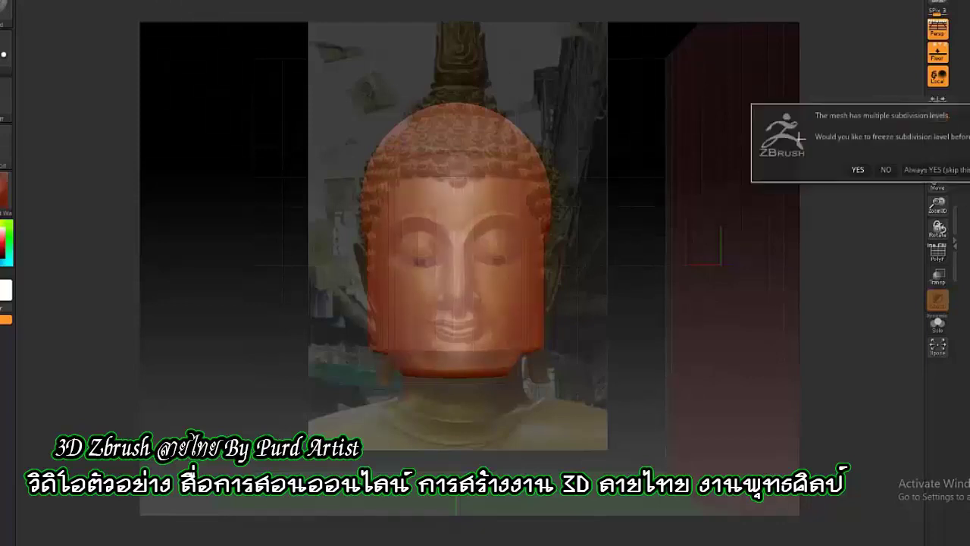
left_click(885, 168)
Step: Scale the cylinder with Transpose, switch to orthographic view, and reload Cylinder3D
key("w")
left_click_drag(449, 259, 333, 263)
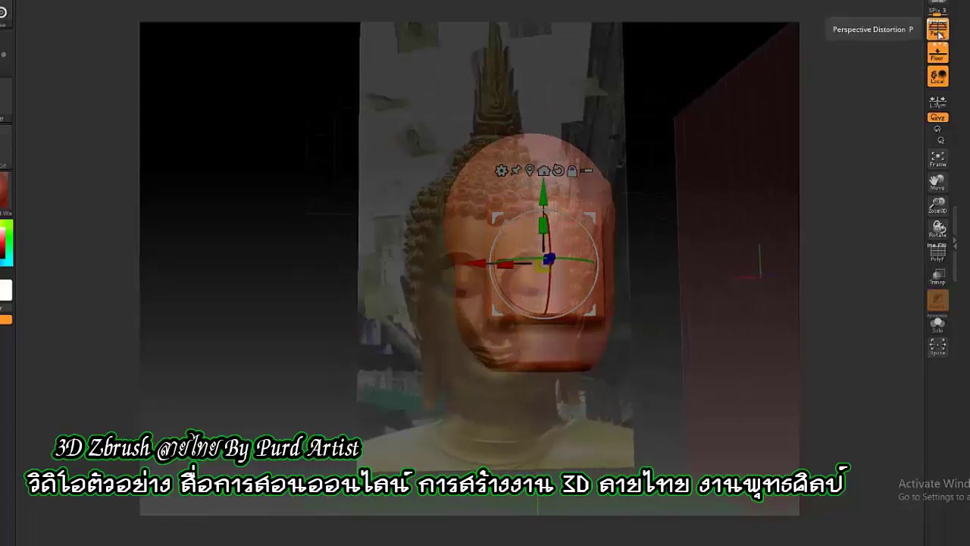
left_click(937, 29)
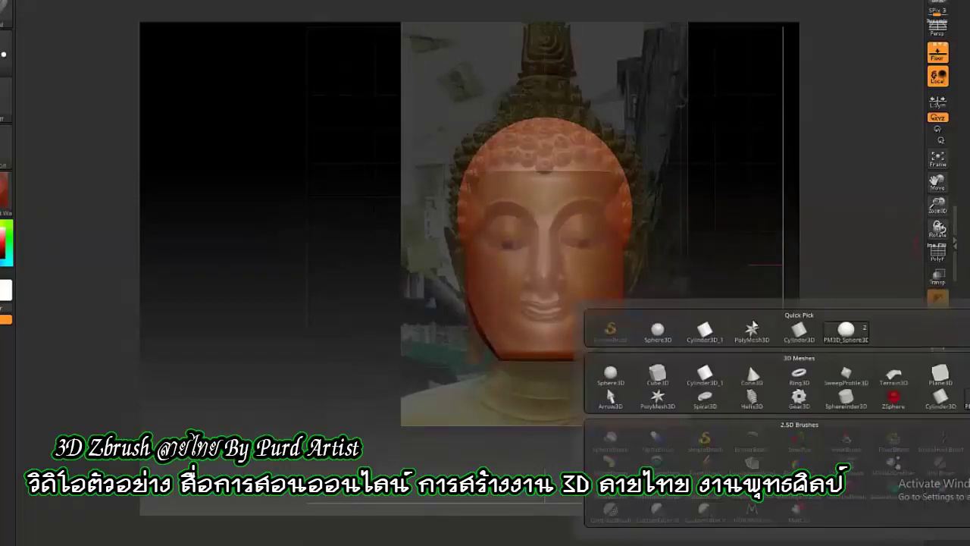
left_click(802, 336)
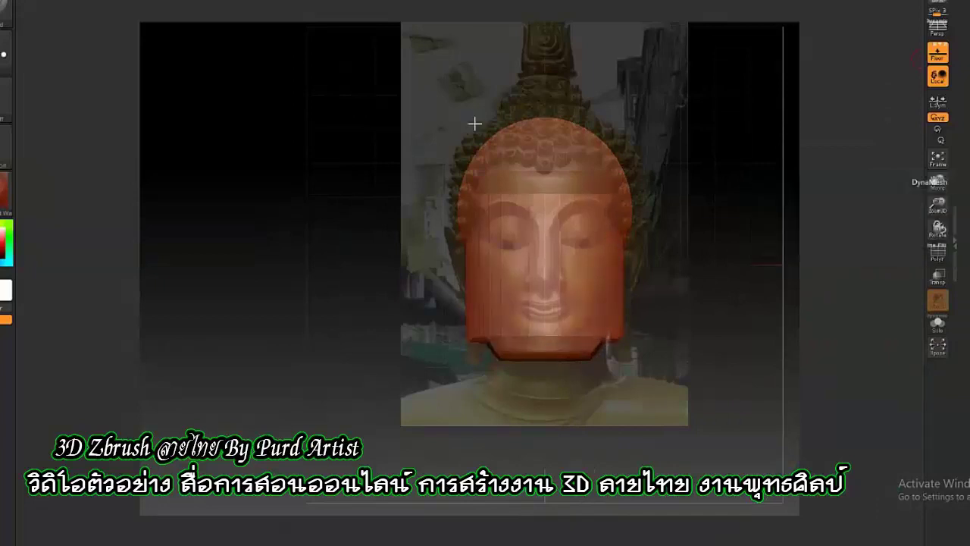
Step: Round the cylinder into an egg-shaped head and reshape the nose along a drawn curve
left_click_drag(544, 333, 544, 356)
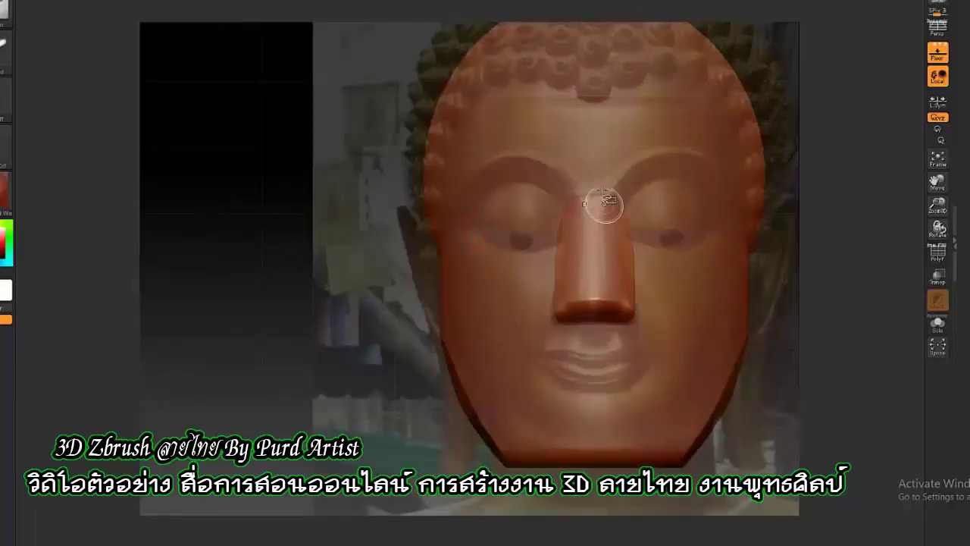
left_click_drag(609, 190, 640, 345, "ctrl+shift")
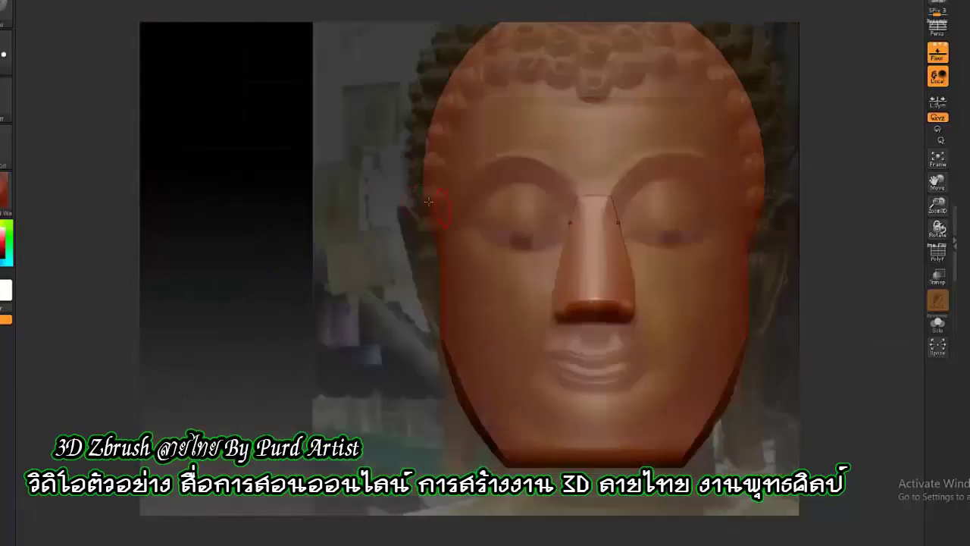
left_click_drag(329, 236, 265, 318)
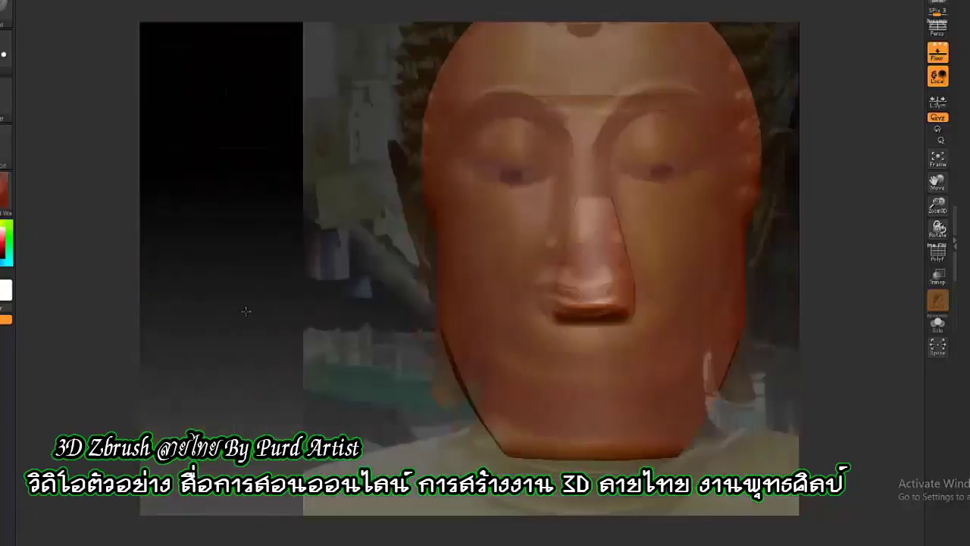
left_click_drag(256, 234, 182, 321, "alt")
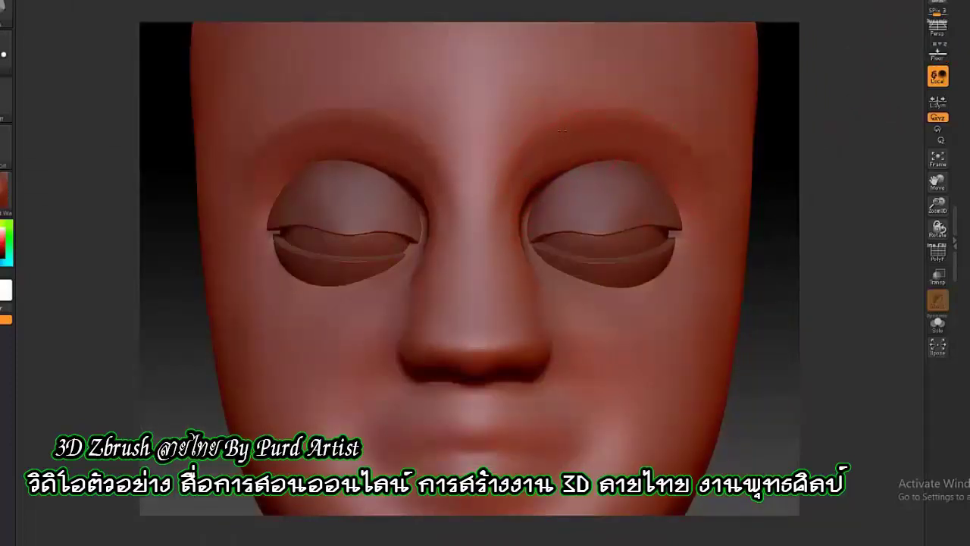
Step: Sculpt both brow ridges and a crease along the nose bridge, orbiting to a side profile
left_click_drag(562, 131, 677, 182)
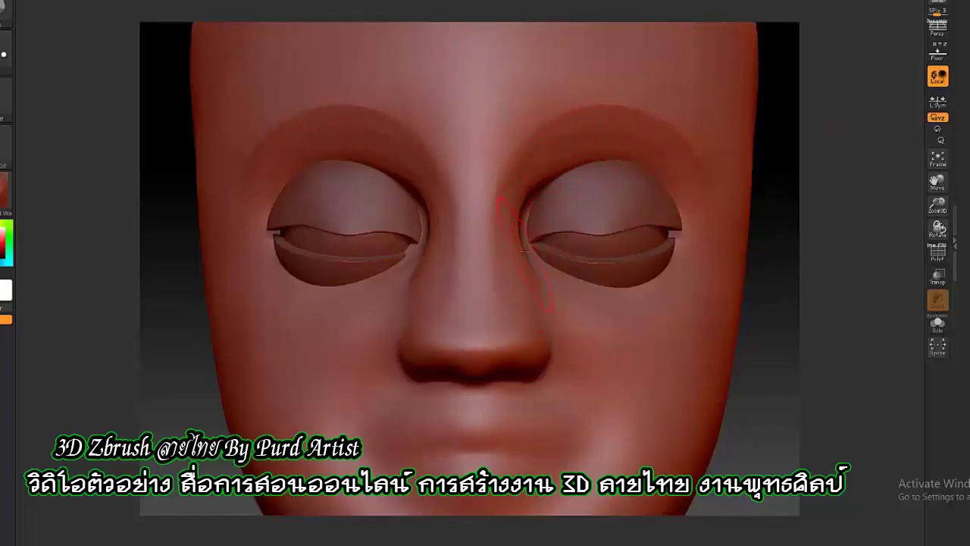
left_click_drag(799, 283, 524, 182)
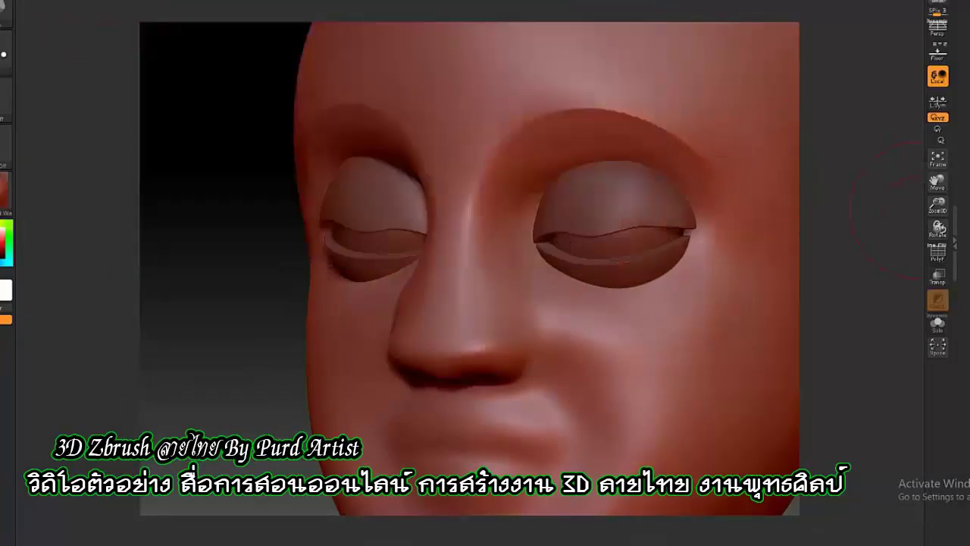
left_click_drag(520, 163, 491, 258)
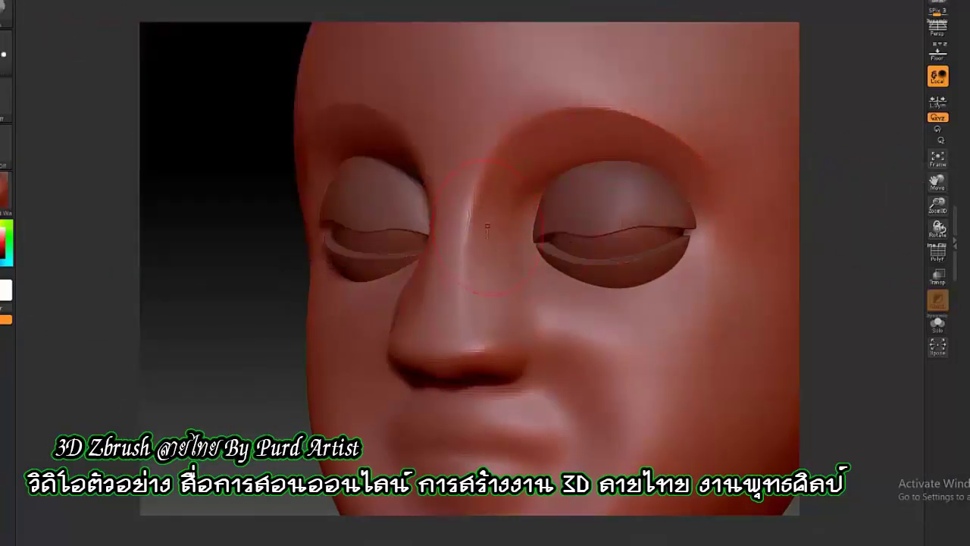
left_click_drag(559, 163, 89, 200, "shift")
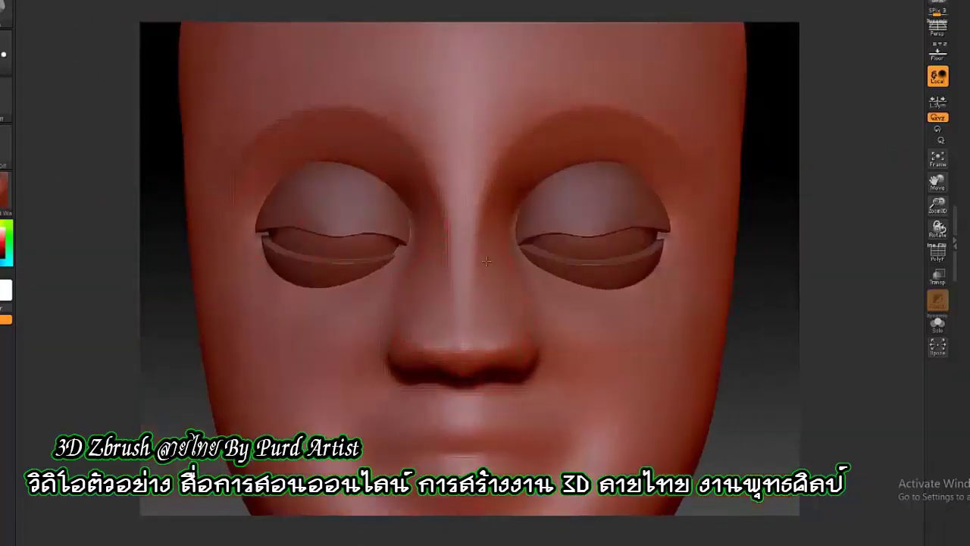
left_click_drag(256, 327, 495, 336)
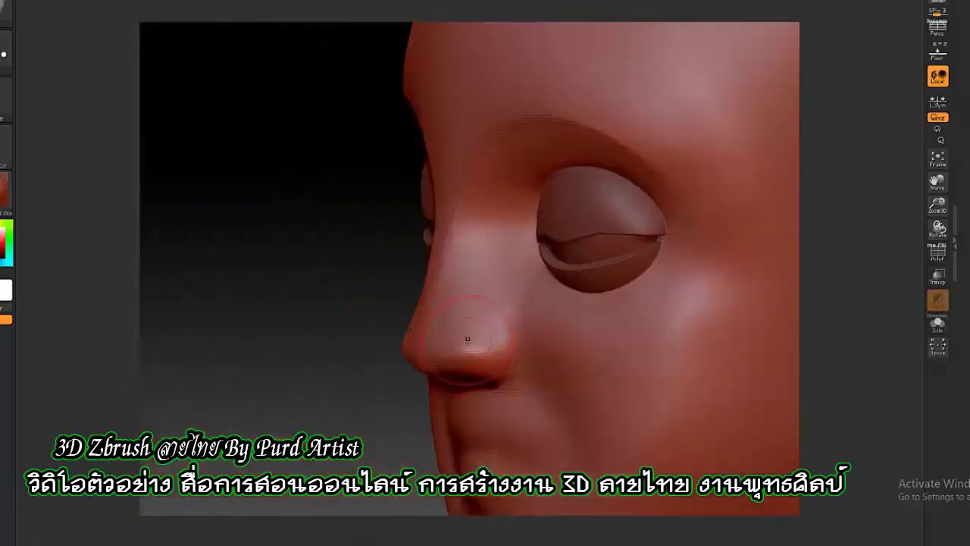
mouse_move(515, 333)
left_mouse_down("shift")
mouse_move(492, 379)
mouse_move(340, 292)
left_mouse_up("shift")
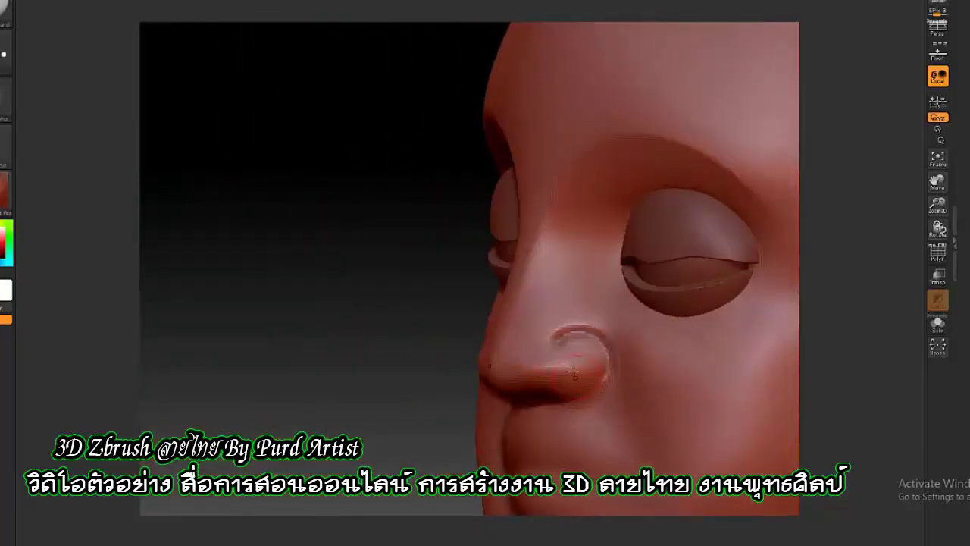
Step: Carve a groove around the right nostril wing and a line from brow beside the nose bridge
left_click_drag(606, 380, 558, 328)
left_click_drag(336, 342, 550, 359)
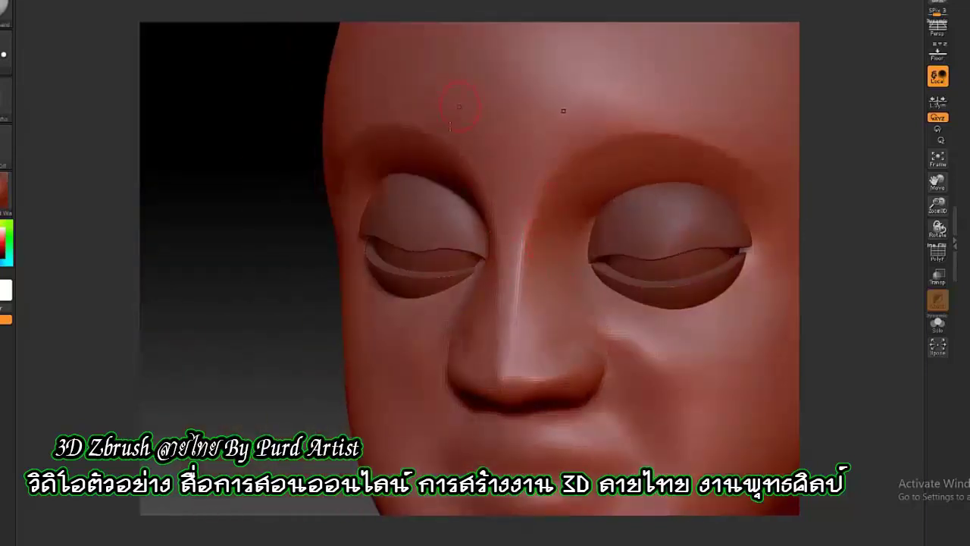
left_click_drag(460, 107, 438, 139, "alt")
mouse_move(473, 74)
left_mouse_down()
mouse_move(426, 205)
mouse_move(422, 280)
mouse_move(396, 213)
left_mouse_up()
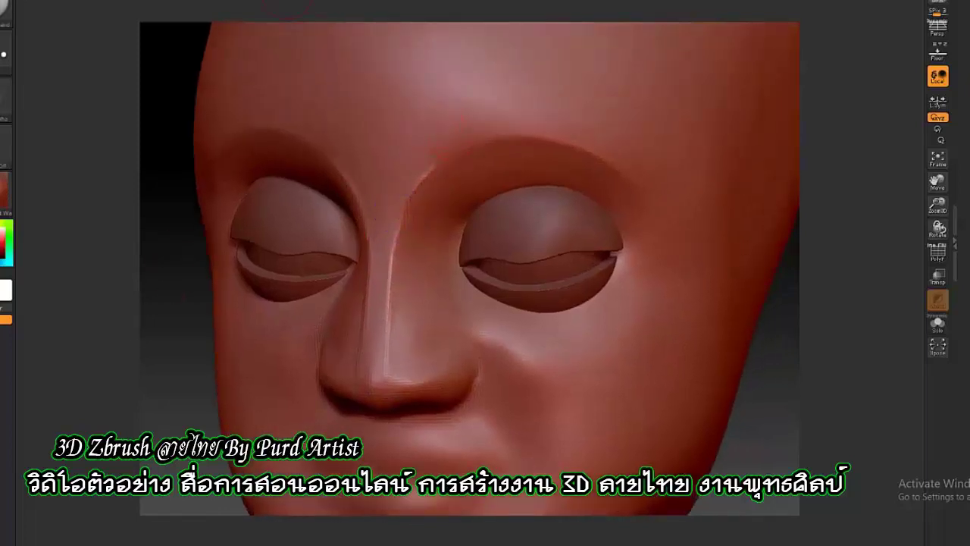
key("space")
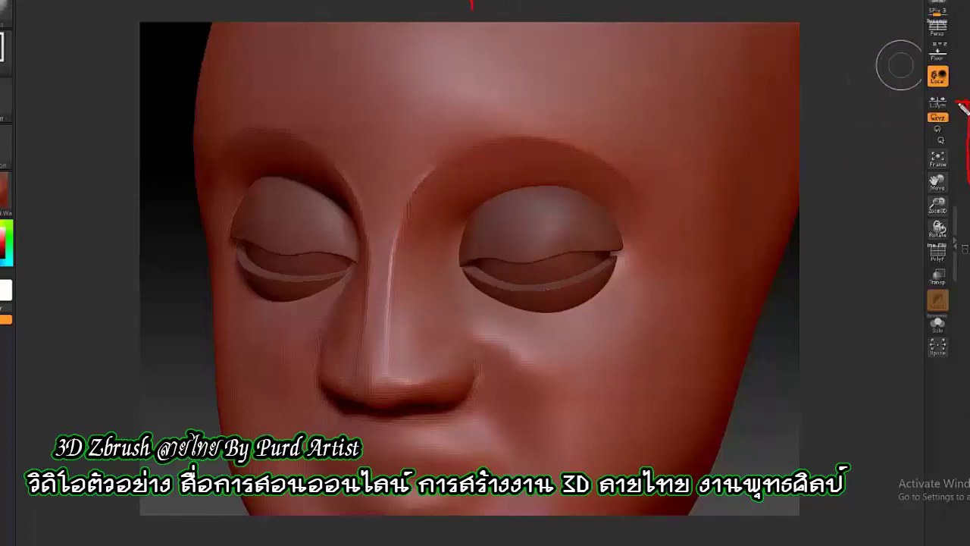
Step: Undo a forehead ornament relief and sculpt a curved stroke over the right brow
left_click_drag(878, 199, 861, 191)
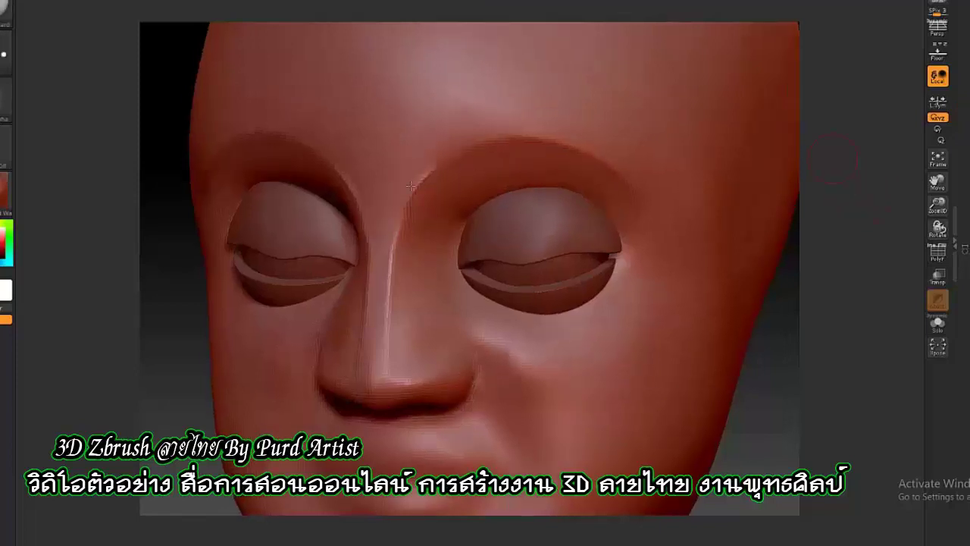
left_click_drag(600, 111, 648, 78)
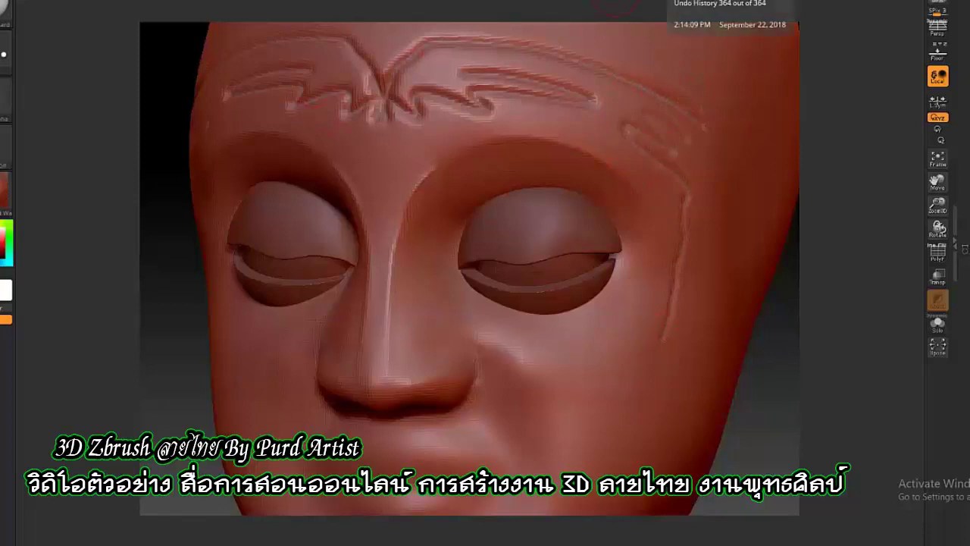
left_click(664, 9)
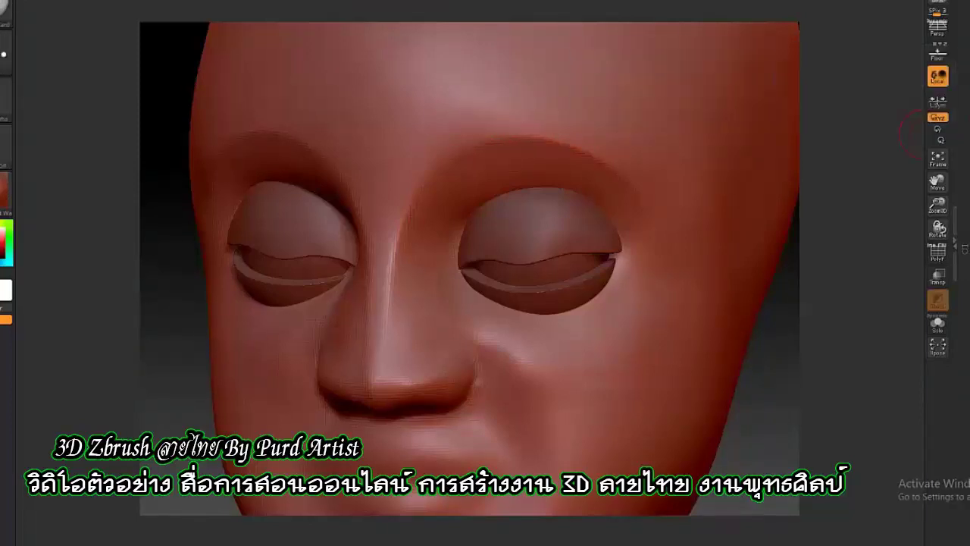
left_click_drag(456, 111, 553, 74)
Step: Switch sculpting brush and crease and sharpen the nose bridge ridge and right brow
key("b")
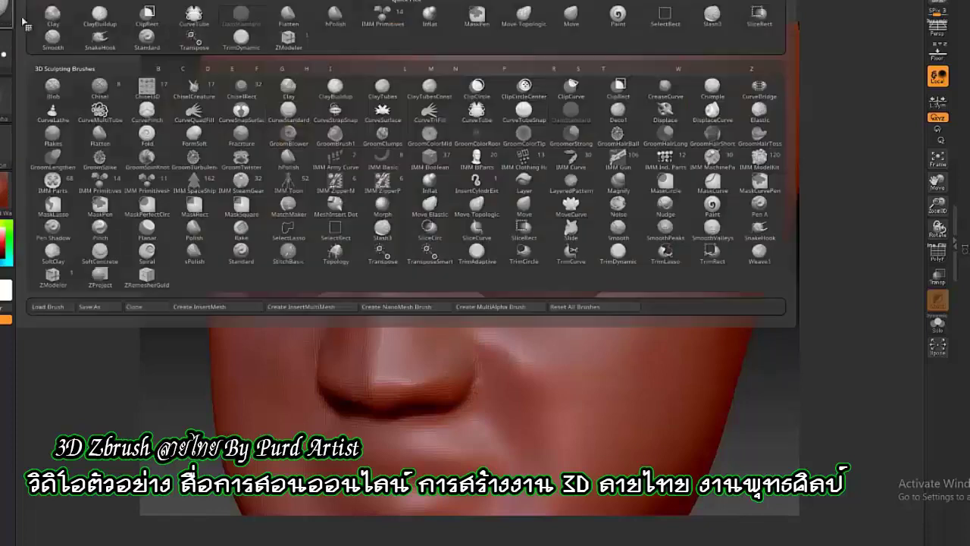
left_click(147, 233)
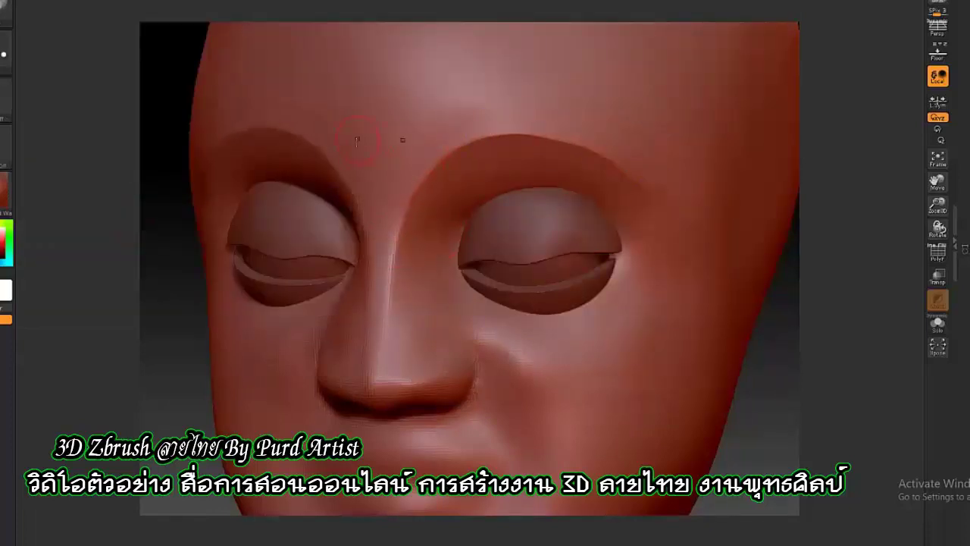
left_click_drag(388, 347, 396, 222)
left_click_drag(394, 274, 387, 364)
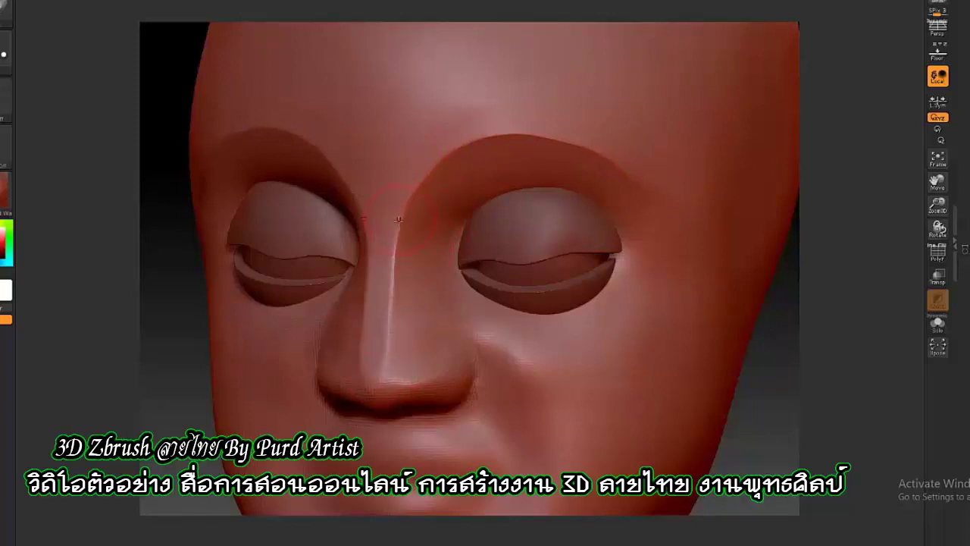
left_click_drag(455, 144, 586, 155)
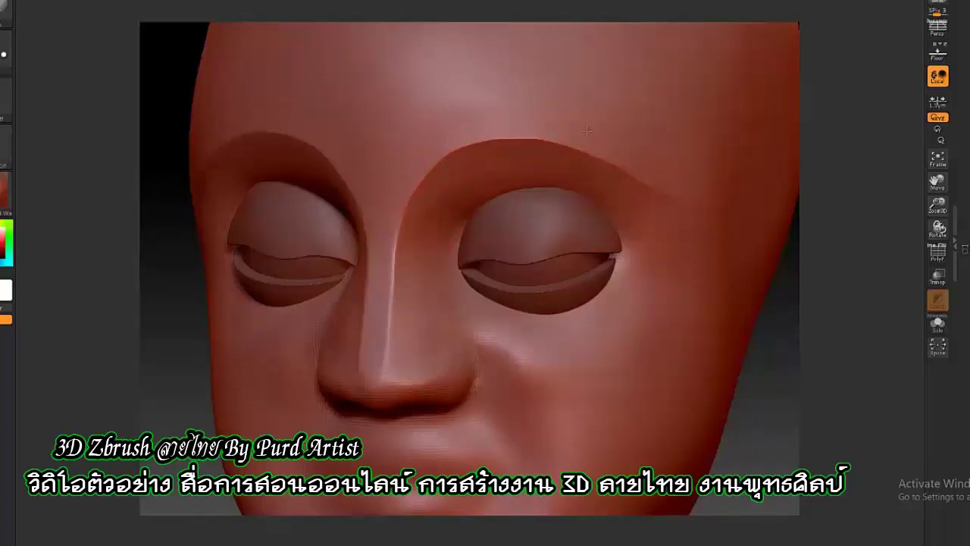
left_click_drag(149, 206, 261, 212)
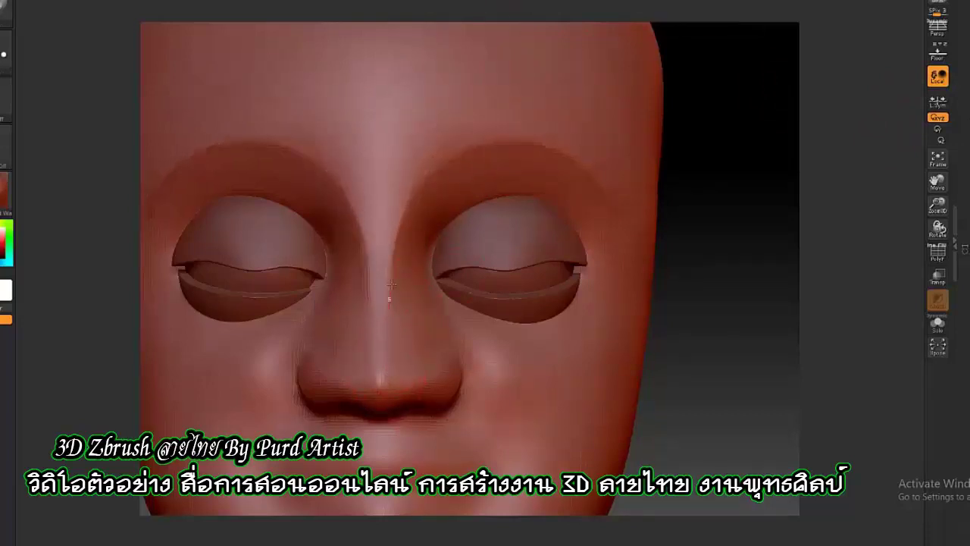
Step: Smooth the nose bridge and inner brows, extend the ridge to the tip, and orbit to check
left_click_drag(391, 285, 446, 160, "shift")
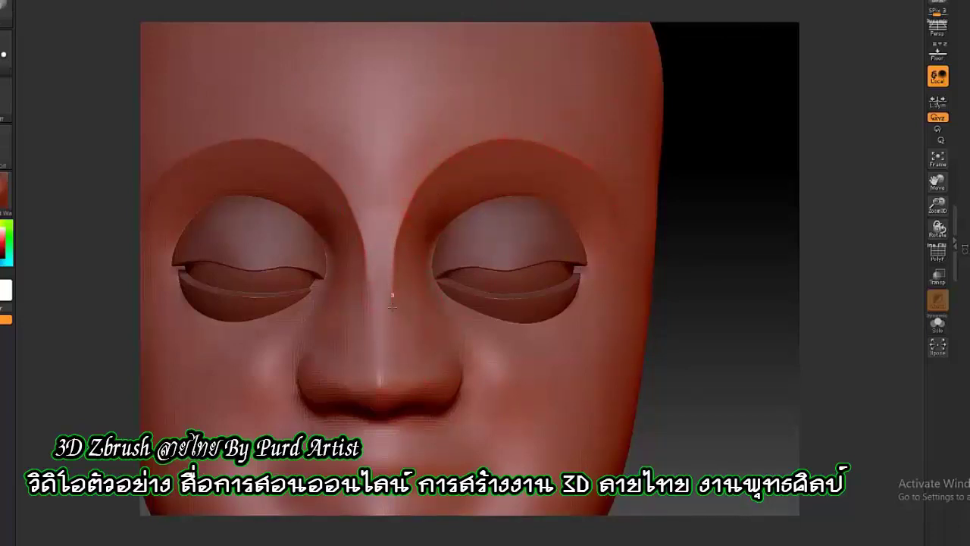
left_click_drag(392, 304, 393, 401)
mouse_move(90, 219)
left_mouse_down()
mouse_move(102, 205)
mouse_move(84, 213)
mouse_move(227, 288)
mouse_move(458, 369)
left_mouse_up()
mouse_move(201, 320)
left_mouse_down()
mouse_move(250, 304)
mouse_move(489, 364)
left_mouse_up()
mouse_move(201, 351)
left_mouse_down()
mouse_move(242, 311)
mouse_move(531, 364)
left_mouse_up()
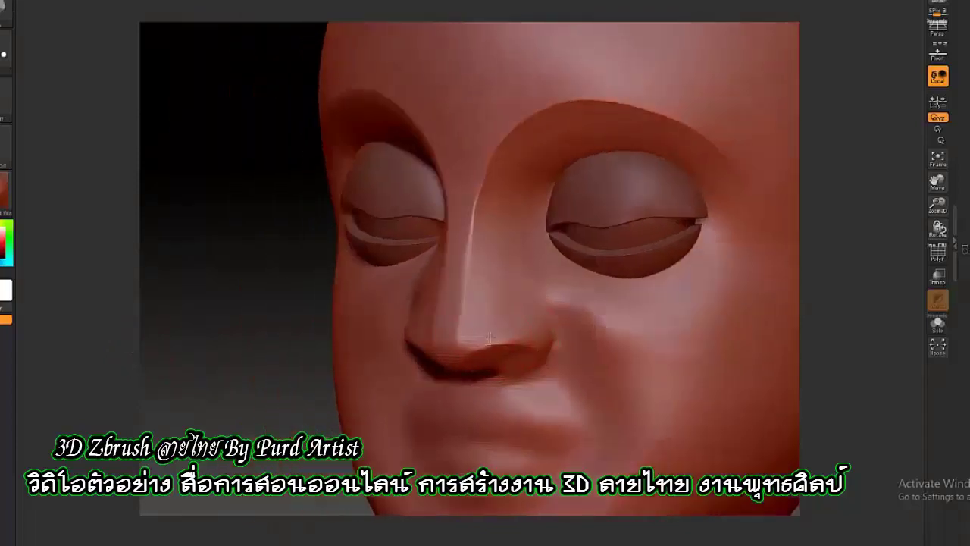
mouse_move(228, 341)
left_mouse_down()
mouse_move(174, 351)
mouse_move(507, 334)
left_mouse_up()
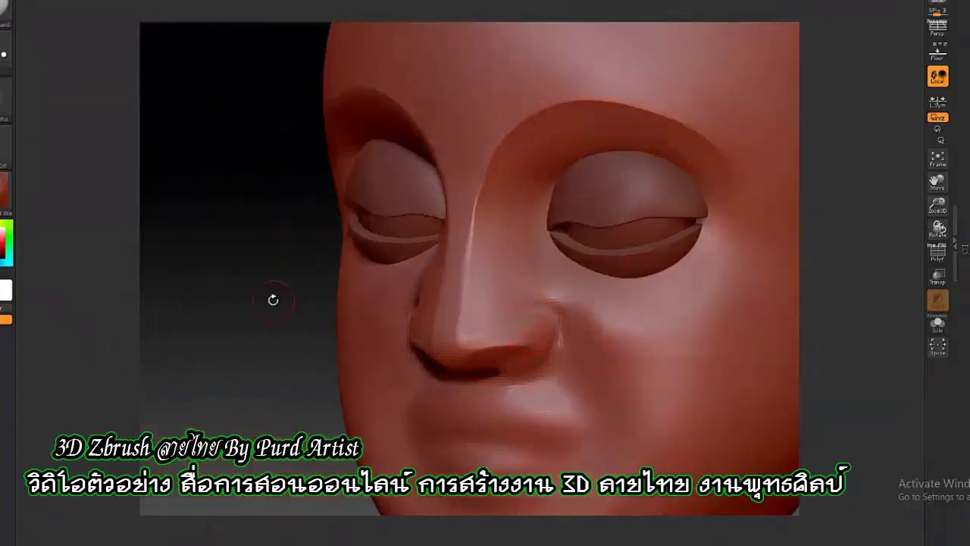
left_click_drag(273, 299, 268, 292)
Step: With the Standard 3 brush, symmetrically reshape both brow ridges and build up the inner brows near the nose
scroll(506, 186, "up", 3)
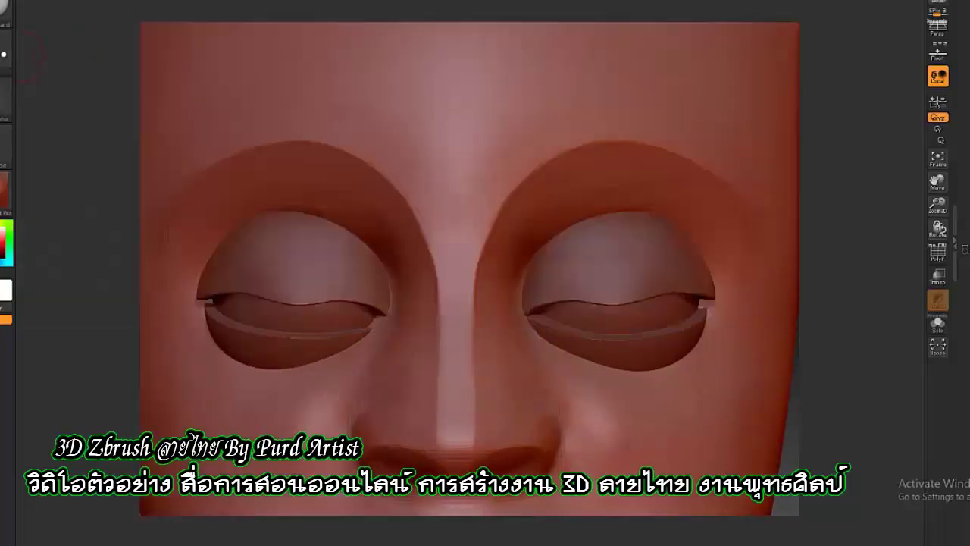
left_click(6, 15)
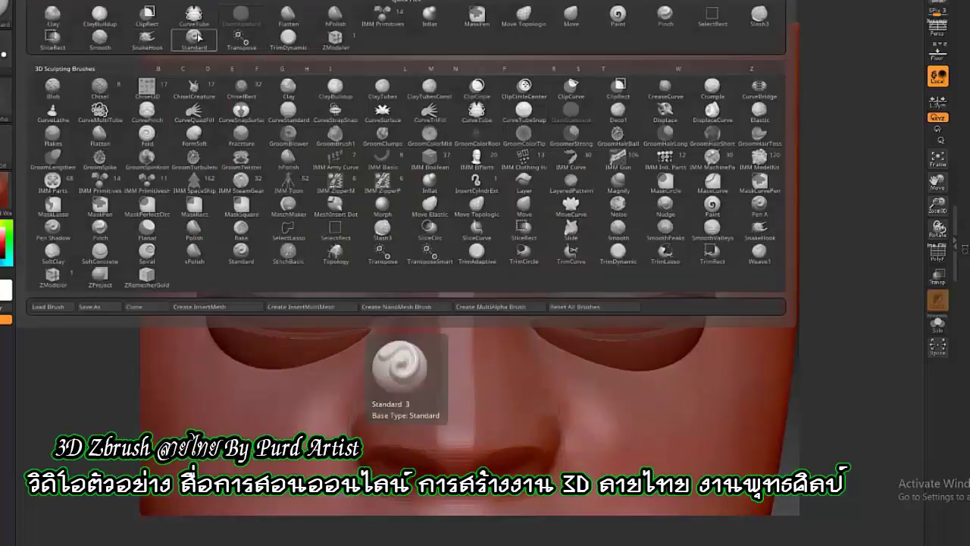
left_click(308, 90)
scroll(509, 171, "down", 2)
scroll(509, 171, "down", 2)
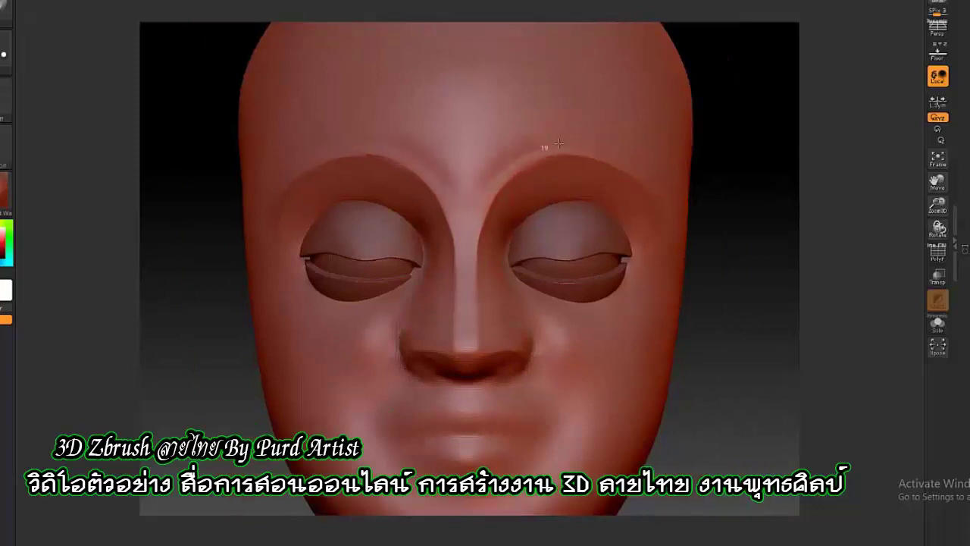
left_click_drag(559, 142, 620, 179)
scroll(524, 187, "up", 2)
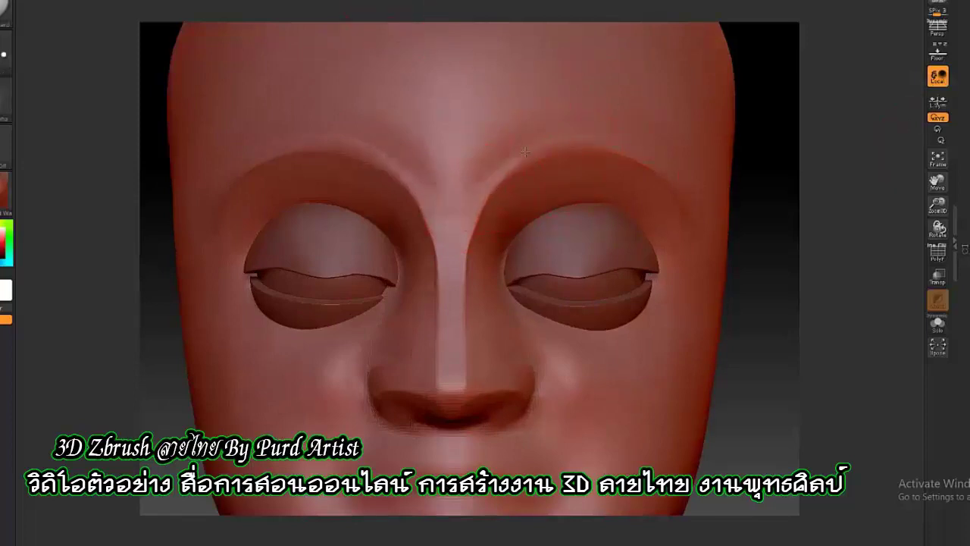
left_click_drag(509, 167, 543, 142)
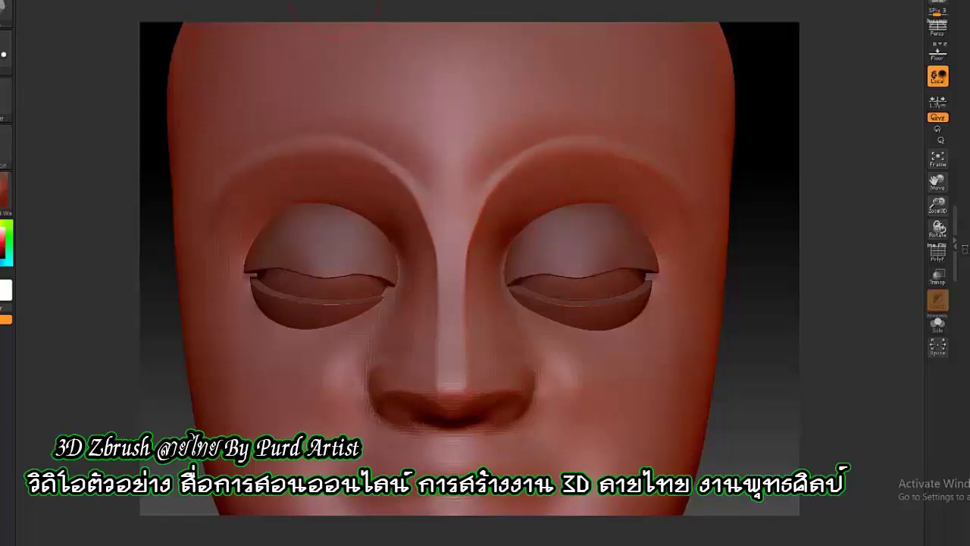
right_click_drag(501, 217, 559, 130)
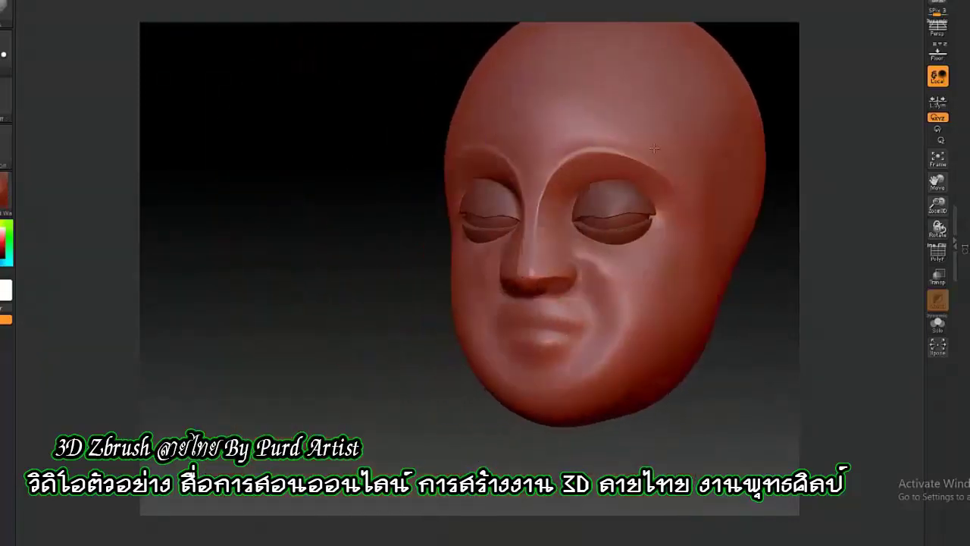
mouse_move(655, 147)
right_mouse_down()
mouse_move(553, 234)
mouse_move(316, 199)
mouse_move(599, 147)
right_mouse_up()
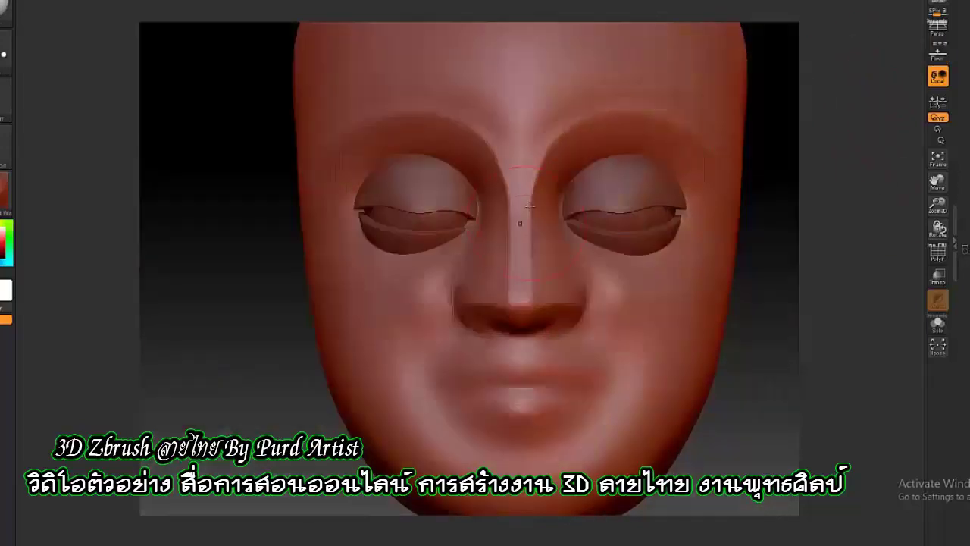
Step: Frame the nose and mouth, pick a sculpting brush, enable the floor grid and disable rotate-around-stroke
mouse_move(544, 351)
right_mouse_down("alt")
mouse_move(113, 273)
mouse_move(551, 265)
right_mouse_up("alt")
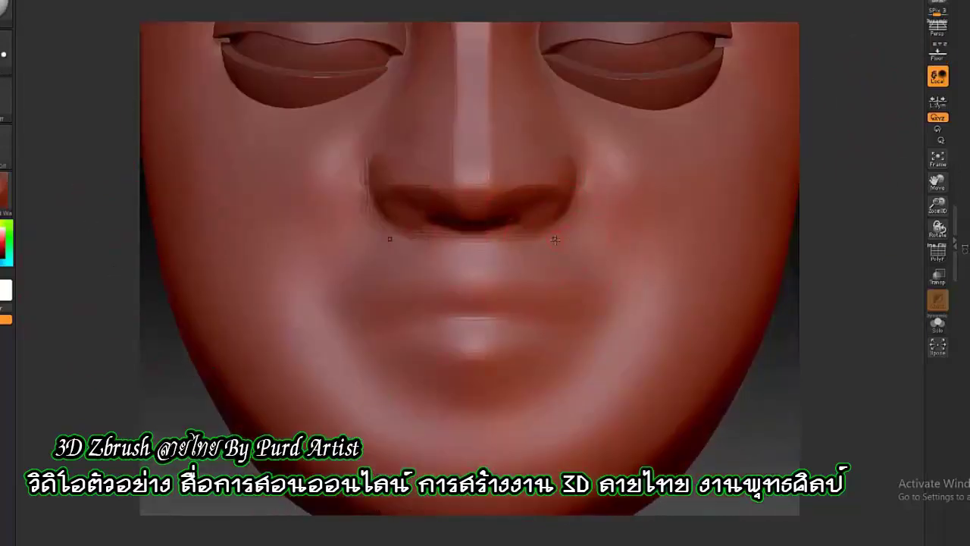
key("b")
left_click(568, 171)
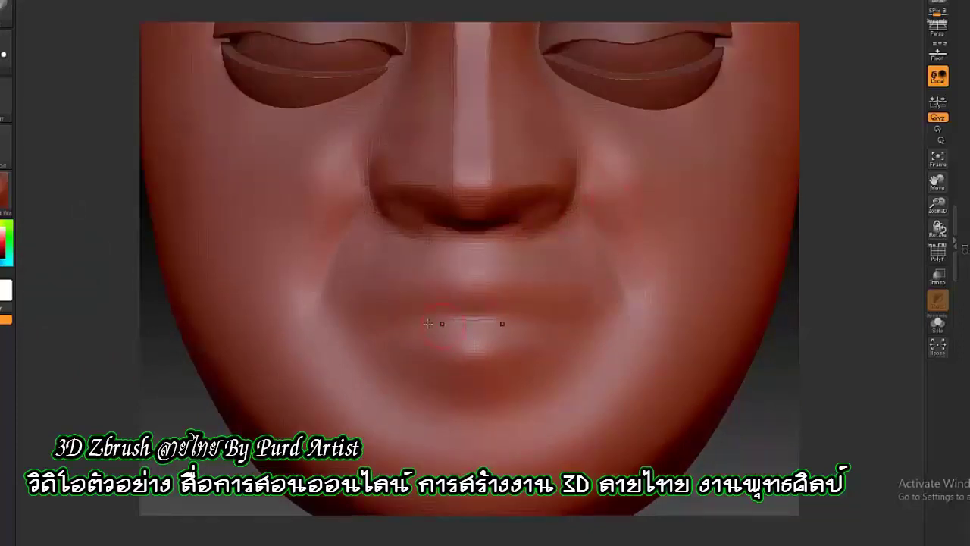
left_click(937, 52)
left_click(942, 85)
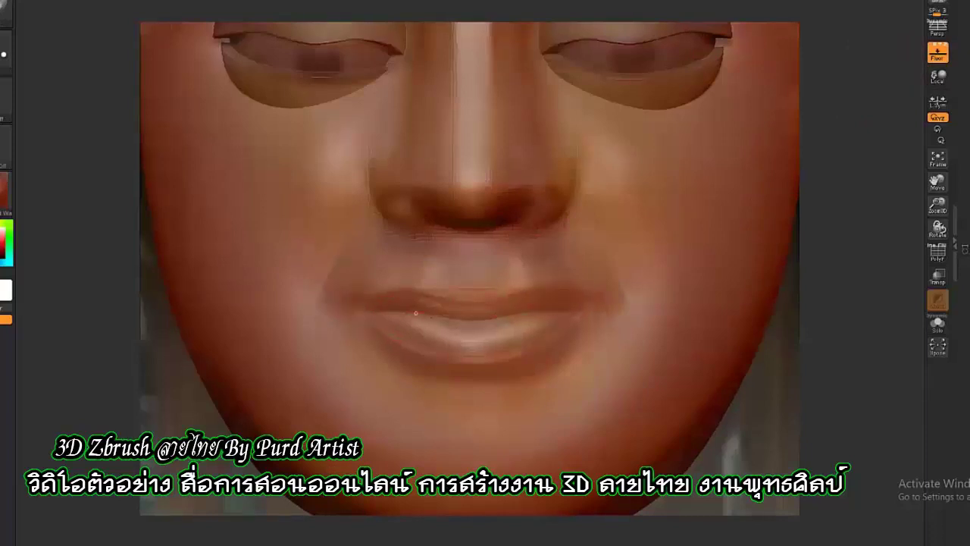
key("shift+p")
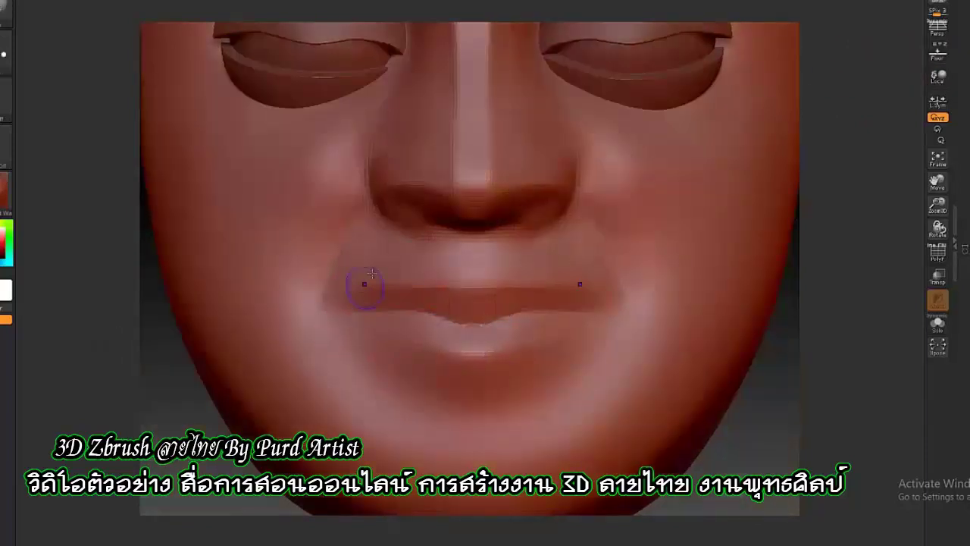
scroll(449, 279, "up", 2)
key("shift+p")
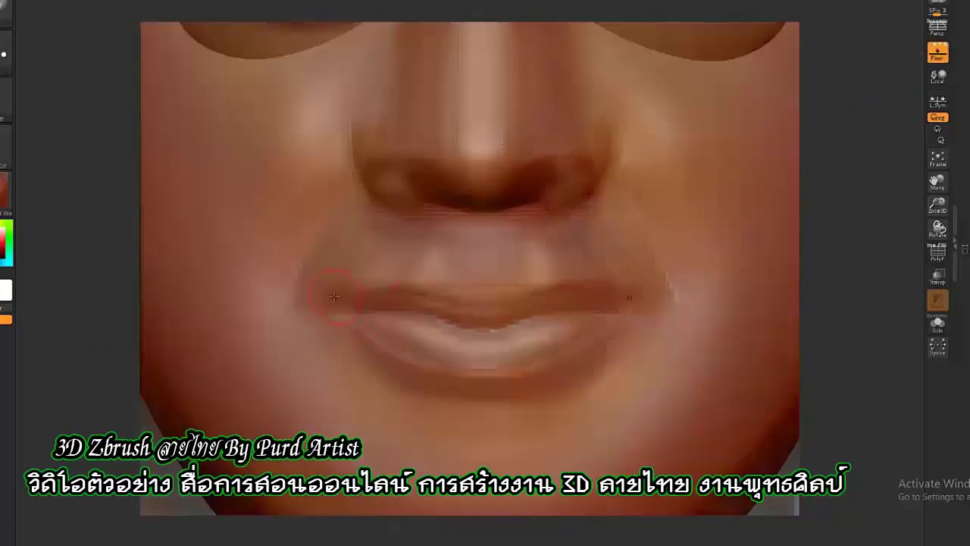
Step: Shape the upper lip into a curve
left_click_drag(334, 295, 455, 292)
key("shift+p")
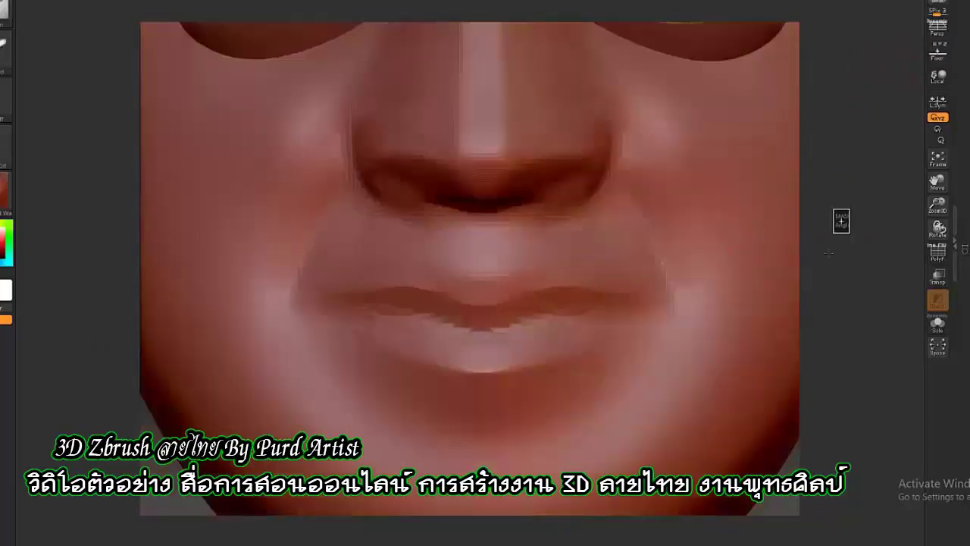
scroll(812, 247, "down", 3)
scroll(812, 247, "up", 2)
scroll(488, 273, "up", 1)
scroll(488, 273, "up", 3)
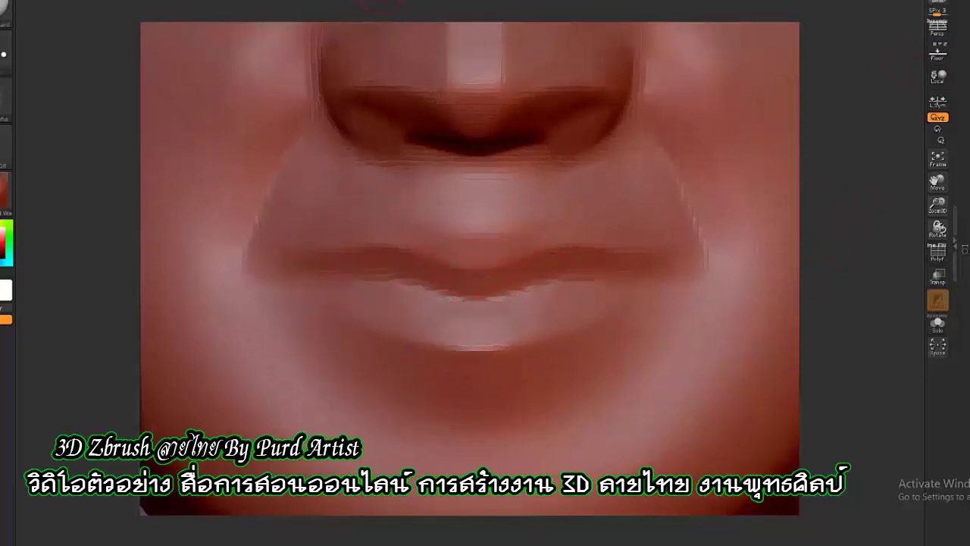
Step: Deepen the line between the lips and carve a crease under the lower lip
left_click_drag(318, 278, 479, 301)
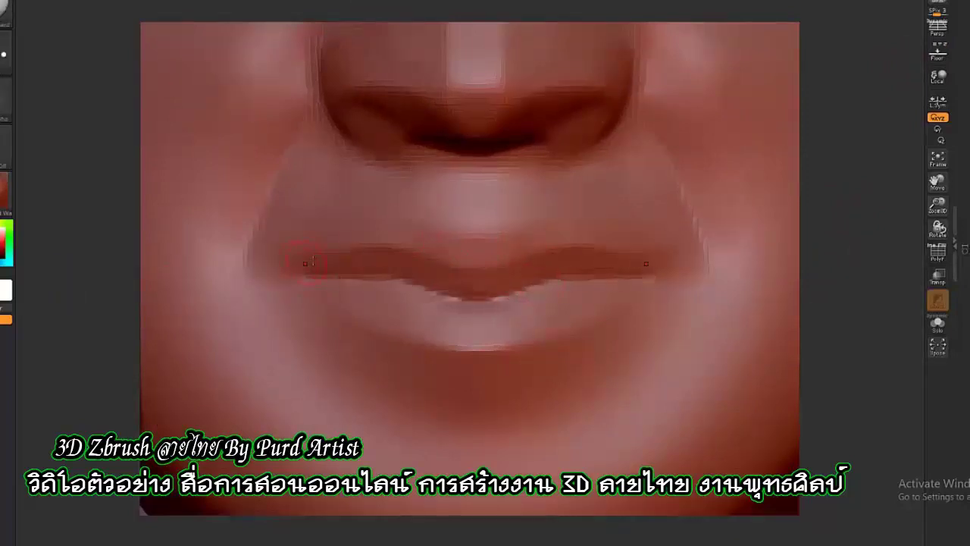
key("shift+p")
left_click_drag(298, 258, 485, 282)
left_click_drag(347, 307, 474, 347)
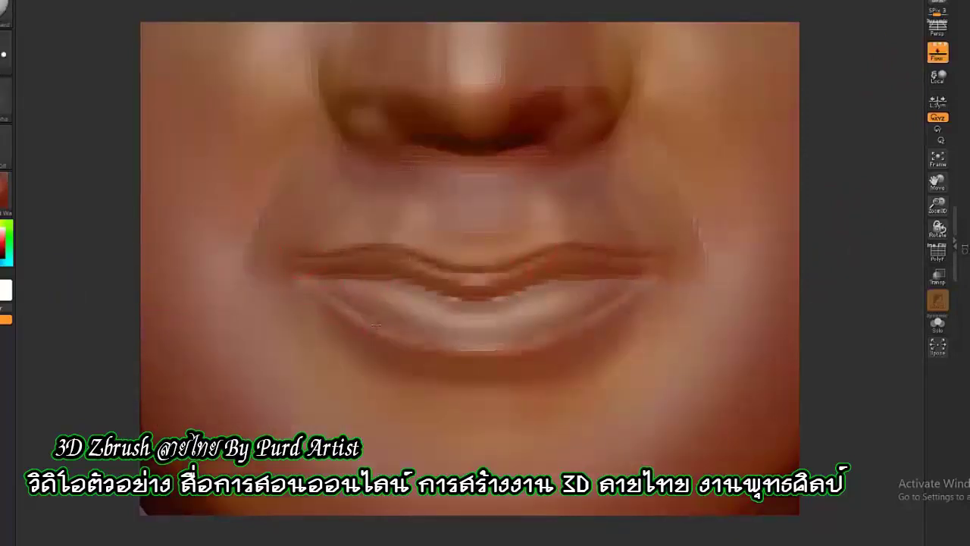
key("shift+p")
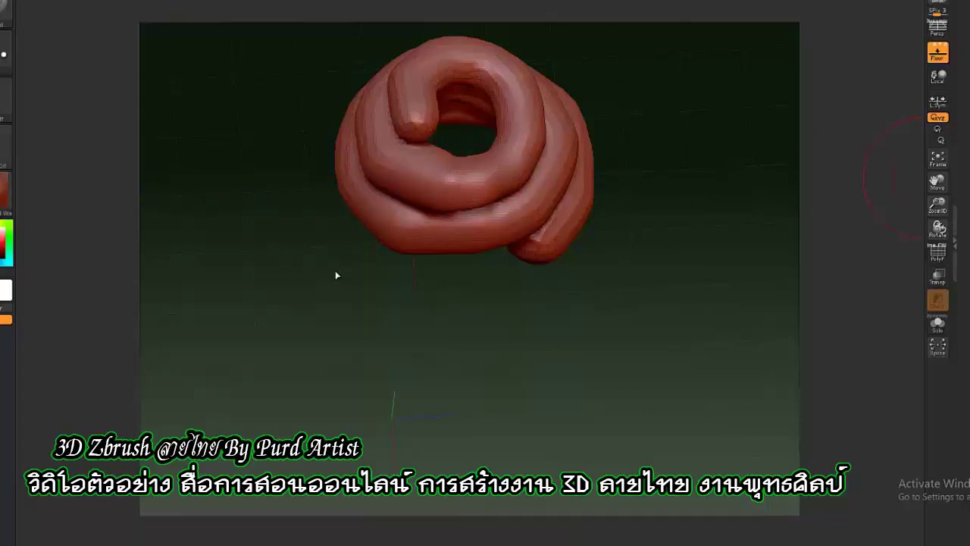
Step: Orbit the coiled curl, DynaMesh it smoother and show its polygon edges to inspect the surface
left_click_drag(308, 275, 557, 215)
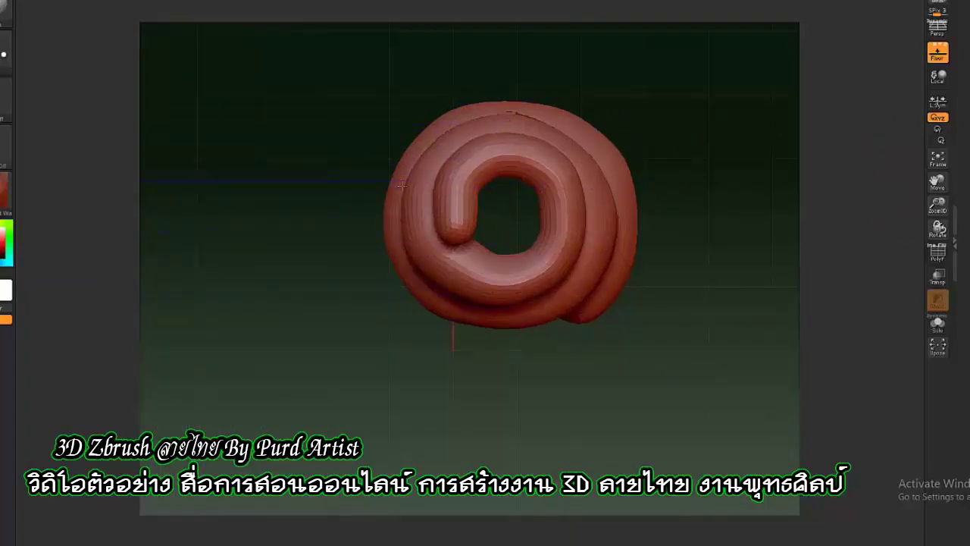
left_click_drag(341, 145, 327, 228)
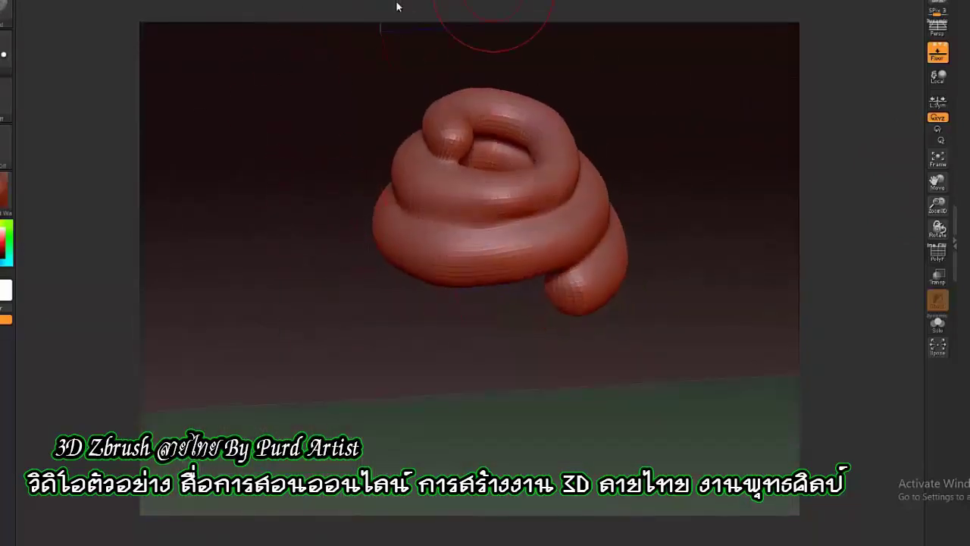
left_click(271, 23, "ctrl")
key("shift+d")
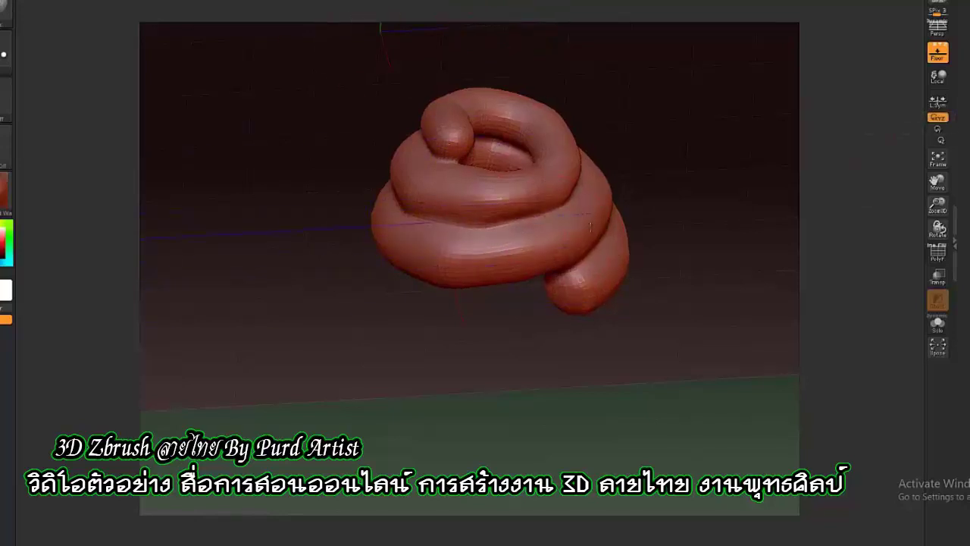
mouse_move(288, 191)
left_mouse_down()
mouse_move(372, 198)
mouse_move(376, 252)
mouse_move(424, 250)
left_mouse_up()
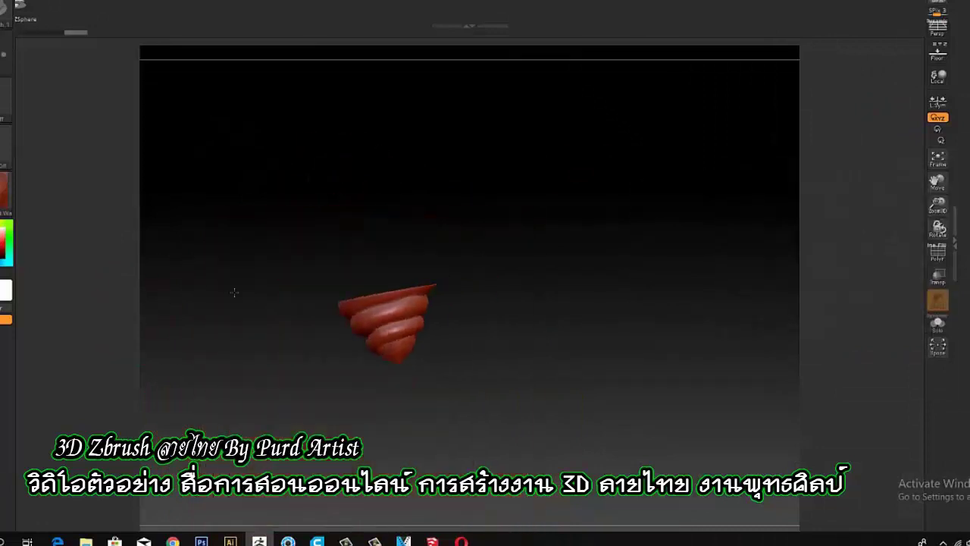
Step: Rotate and squash the spiral curl flat onto the plane with the transform gizmo
key("w")
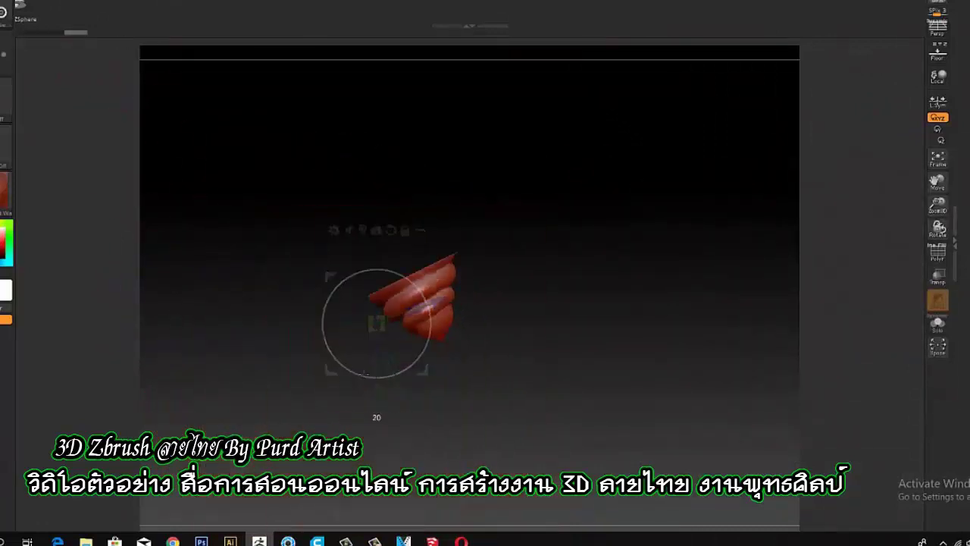
left_click_drag(377, 325, 349, 163)
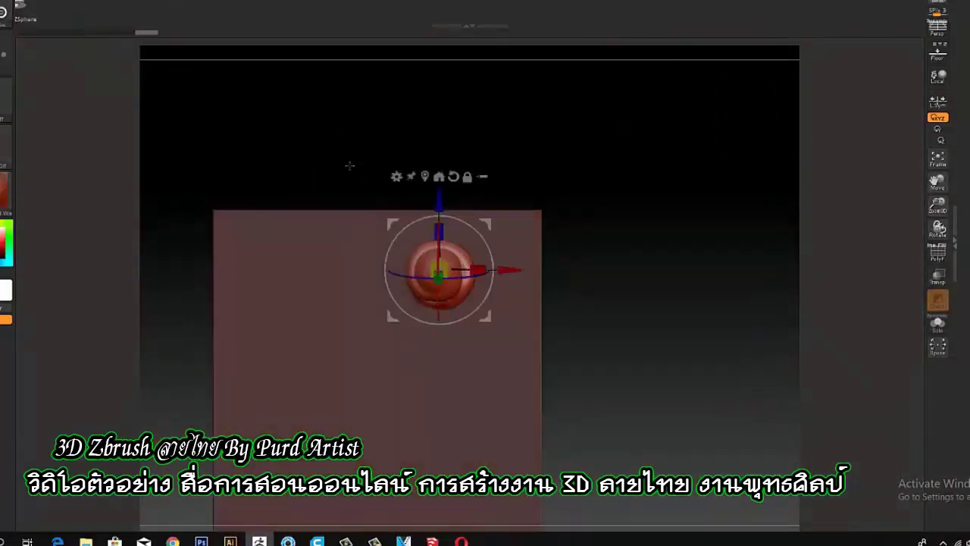
mouse_move(472, 374)
left_mouse_down()
mouse_move(495, 391)
mouse_move(513, 250)
left_mouse_up()
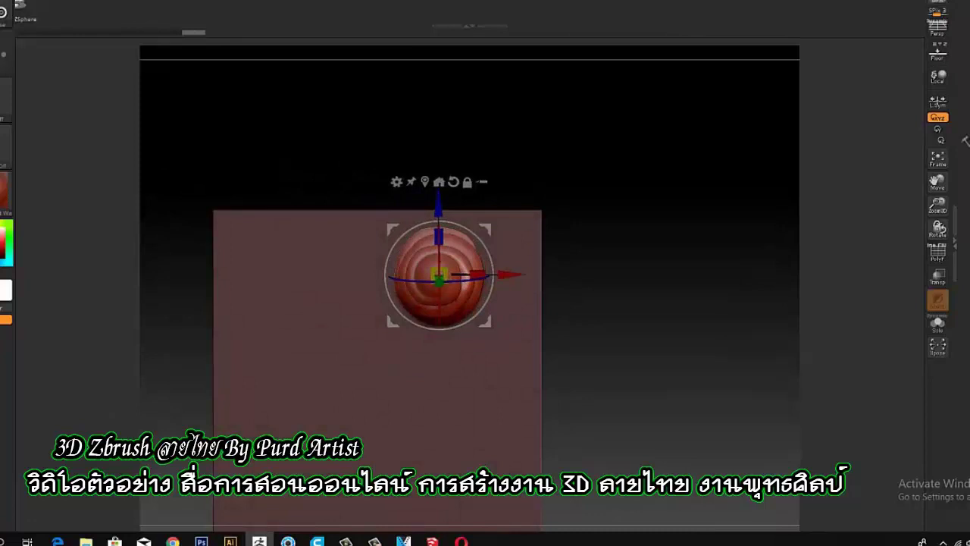
key("q")
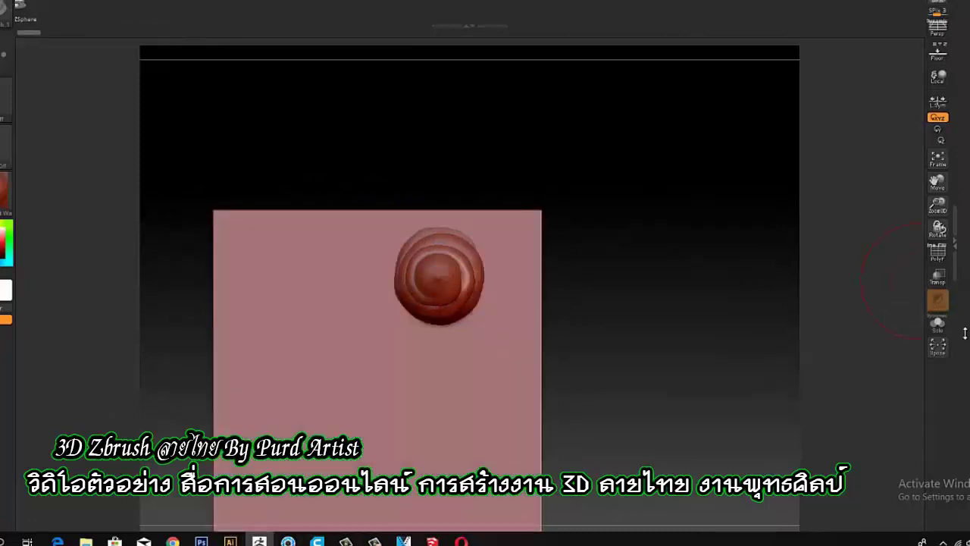
left_click(892, 217)
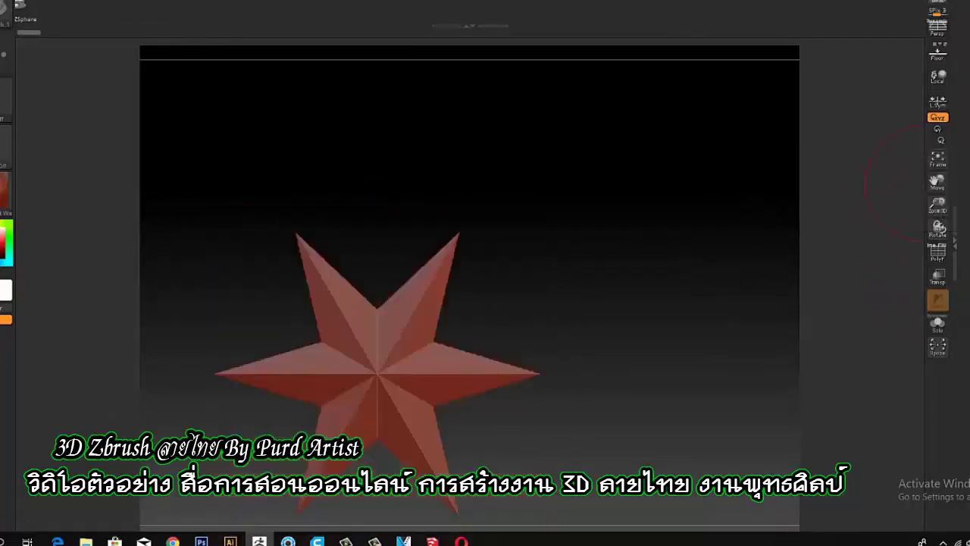
key("ctrl+z")
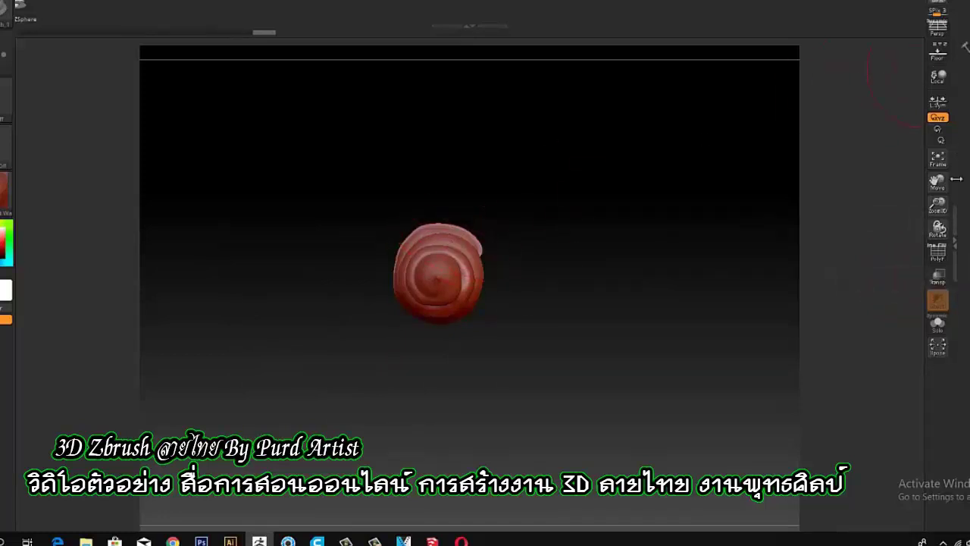
Step: Turn the flattened curl into a new InsertMesh brush, PM3D_Plane3E
left_click(39, 5)
left_click(85, 378)
left_click(476, 128)
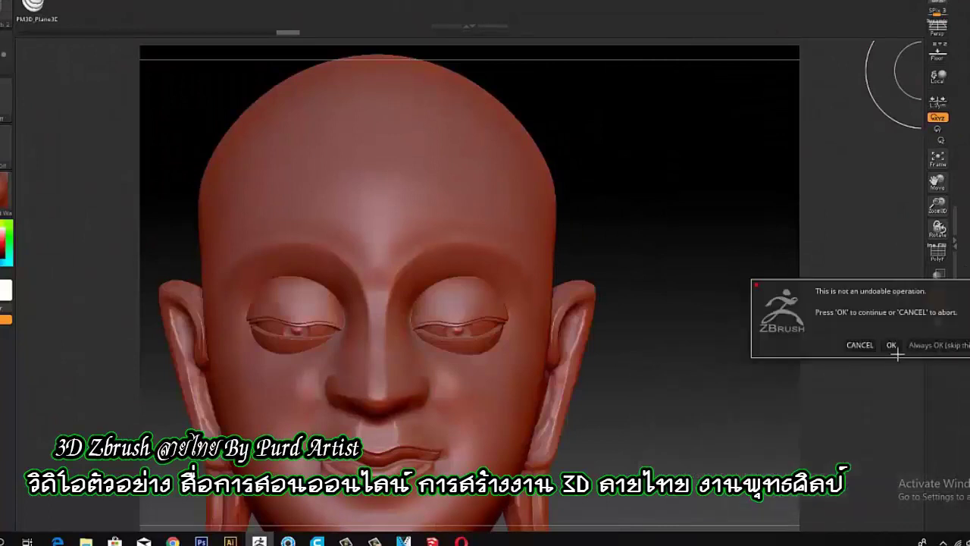
Step: Confirm the non-undoable operation and stamp one curl onto the forehead, checking against the reference
left_click(890, 342)
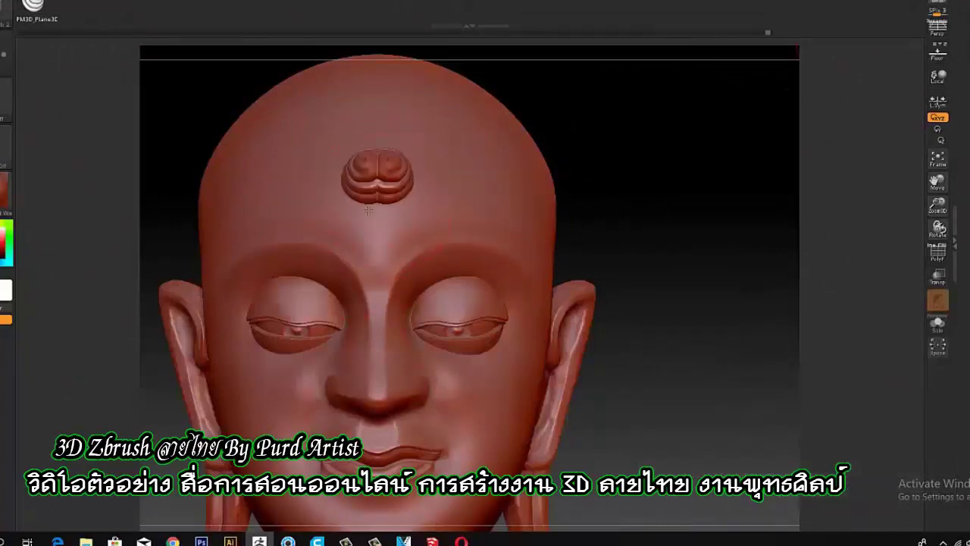
key("shift+p")
left_click(377, 160)
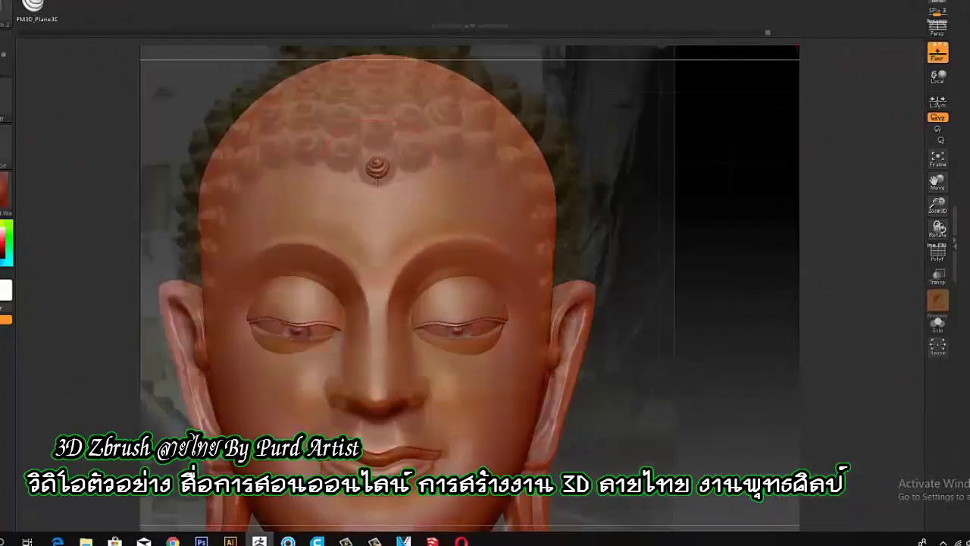
left_click_drag(103, 193, 627, 85)
key("shift+p")
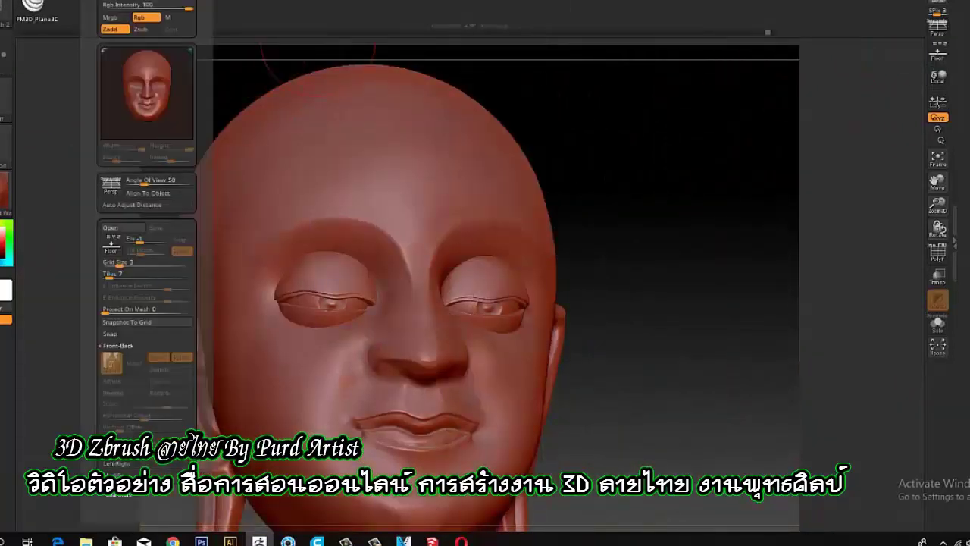
Step: Review the curl brush's stroke and Depth settings and bring up the brush picker
key("s")
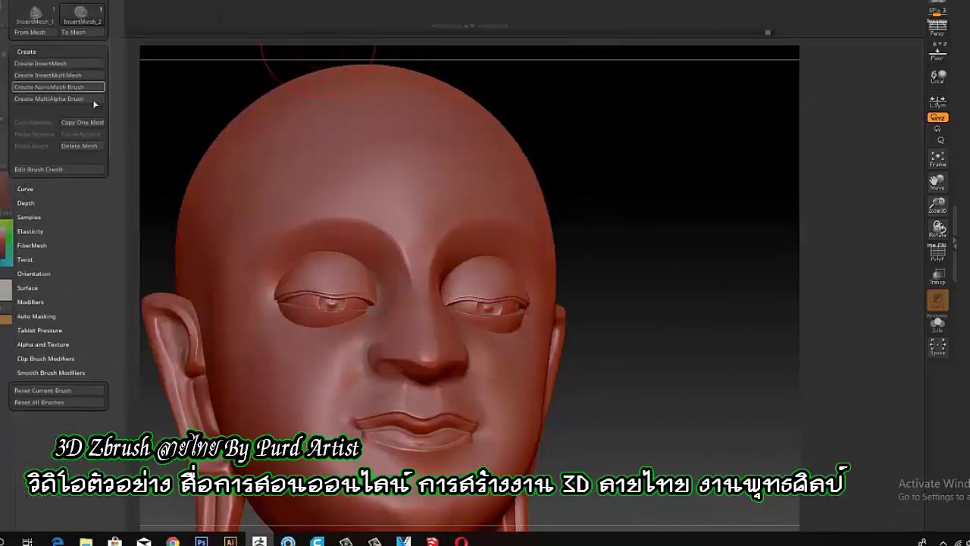
left_click(26, 79)
left_click_drag(190, 148, 152, 174)
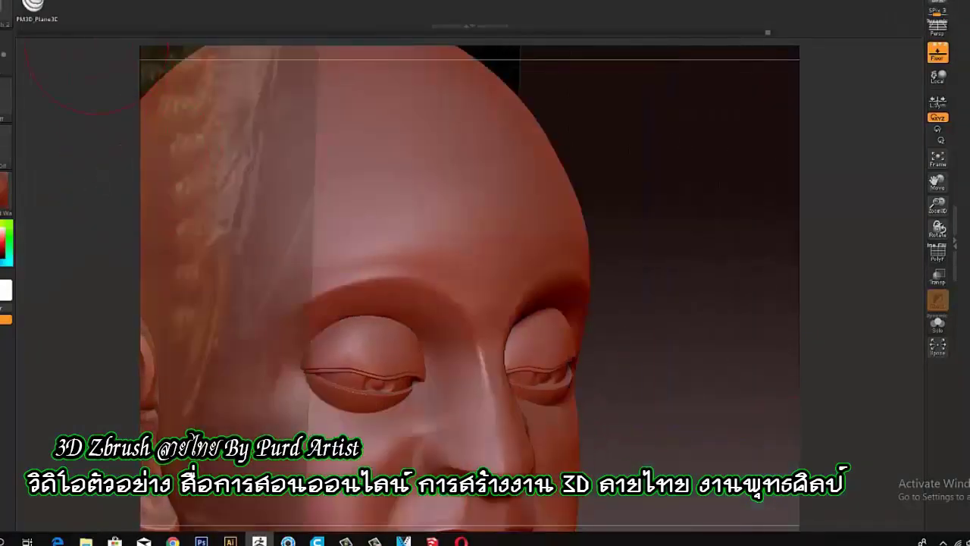
left_click(31, 435)
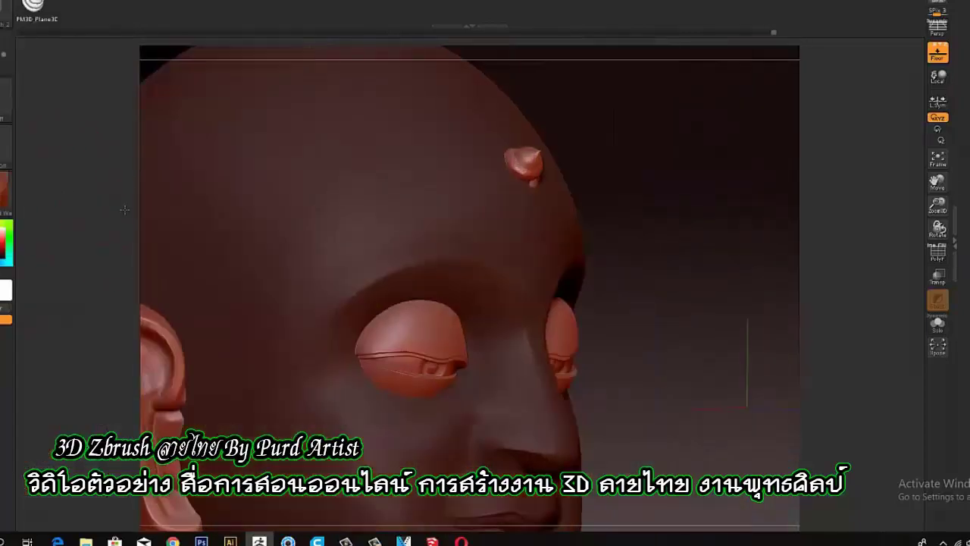
key("b")
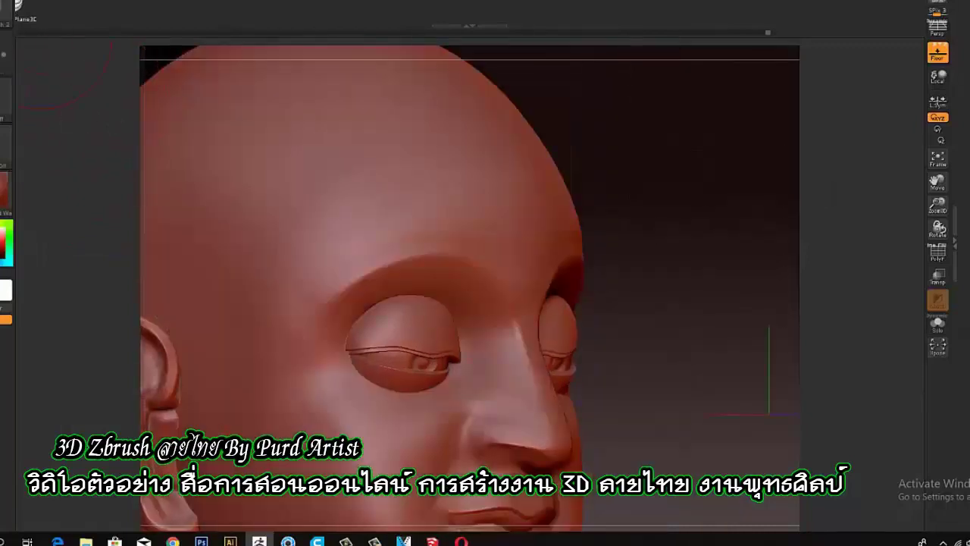
key("b")
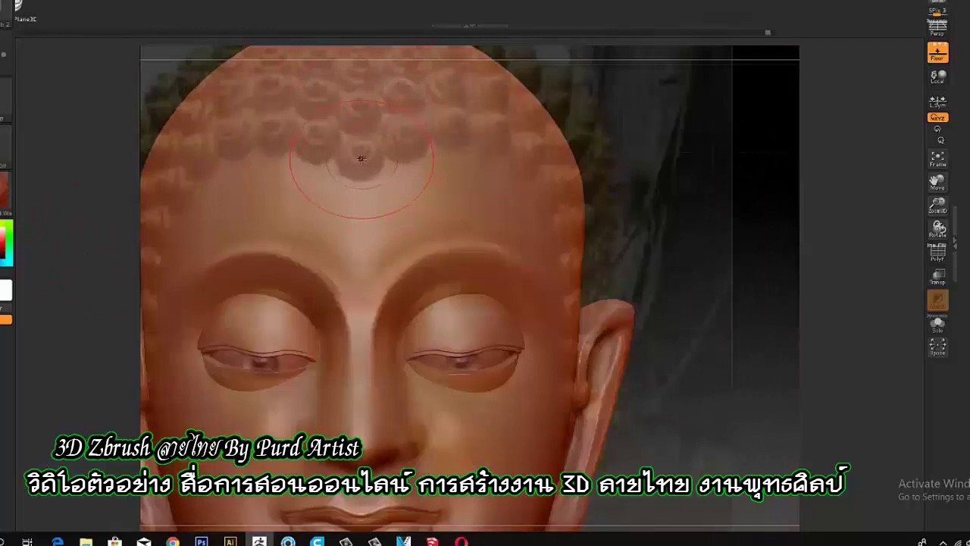
Step: Stamp the first curls down the centre of the scalp, comparing against the Buddha reference
left_click(361, 158)
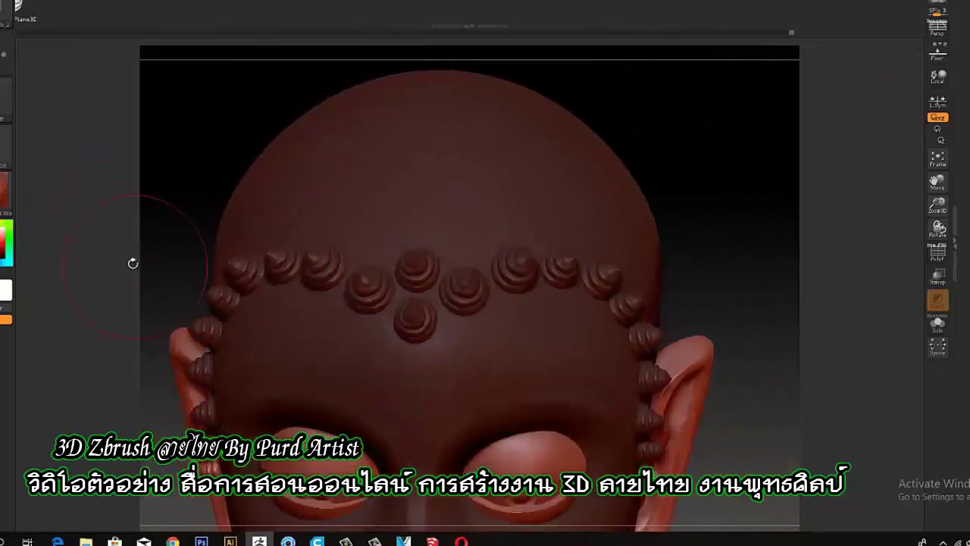
mouse_move(141, 213)
left_mouse_down()
mouse_move(242, 101)
mouse_move(452, 176)
left_mouse_up()
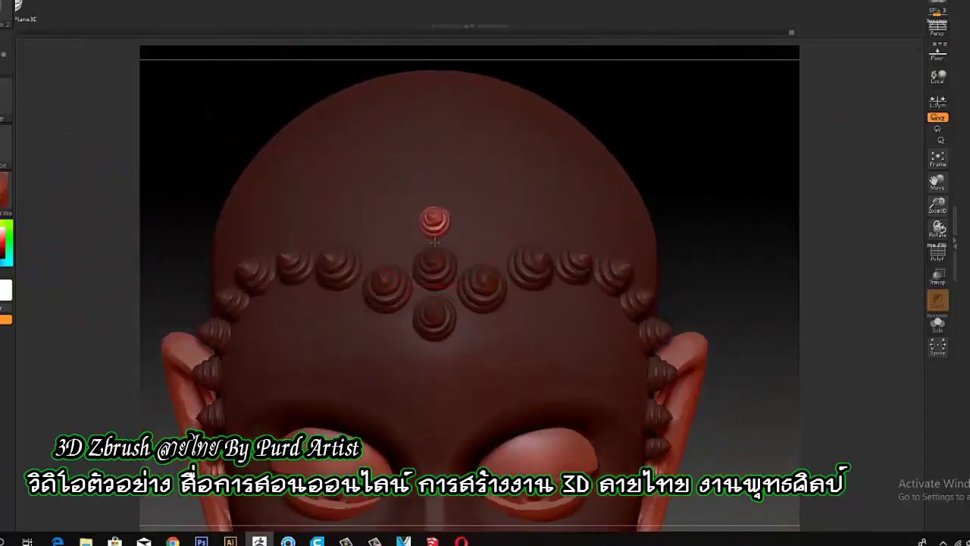
left_click(434, 140)
left_click(484, 239)
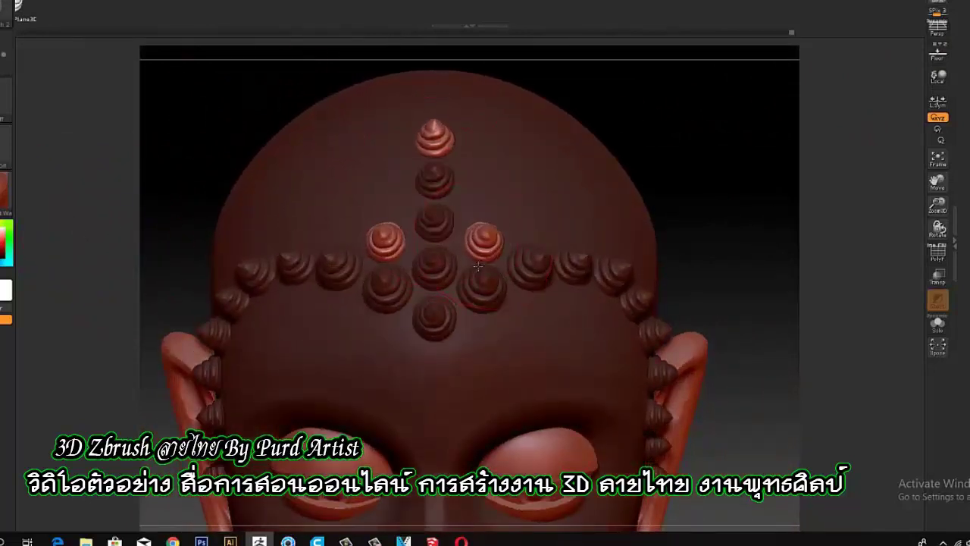
left_click(938, 51)
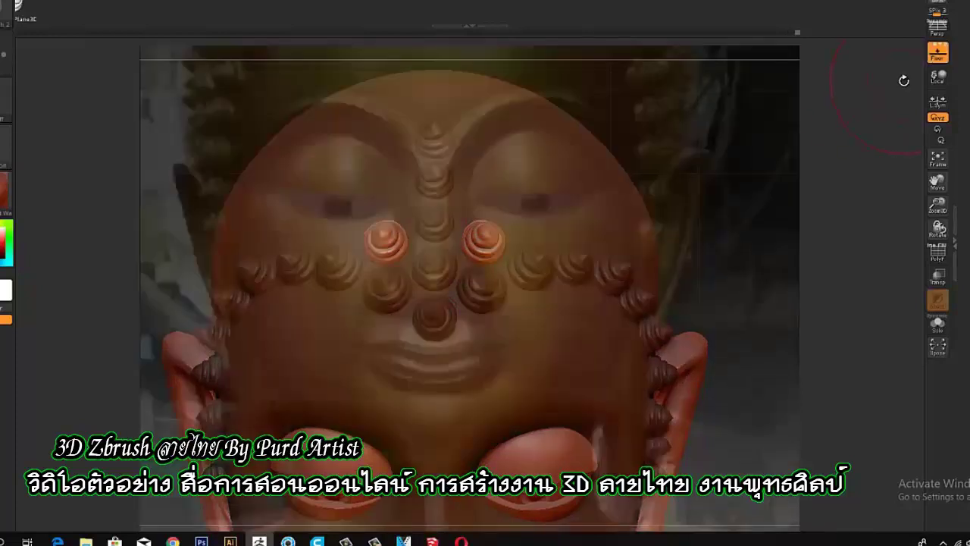
left_click_drag(905, 82, 863, 151)
key("shift+p")
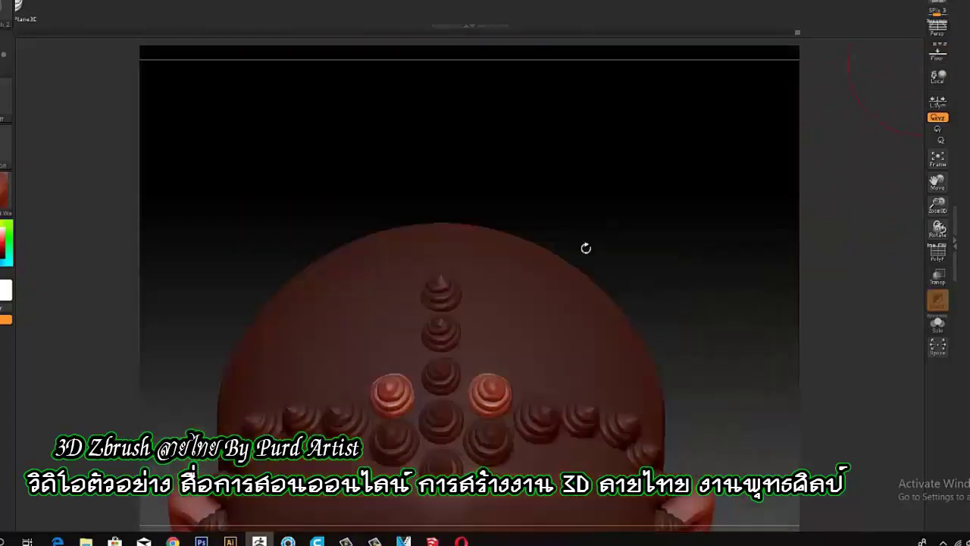
Step: Add mirrored curl pairs higher on the scalp and along the sides toward the ears
left_click_drag(478, 363, 475, 305)
left_click_drag(612, 249, 576, 272)
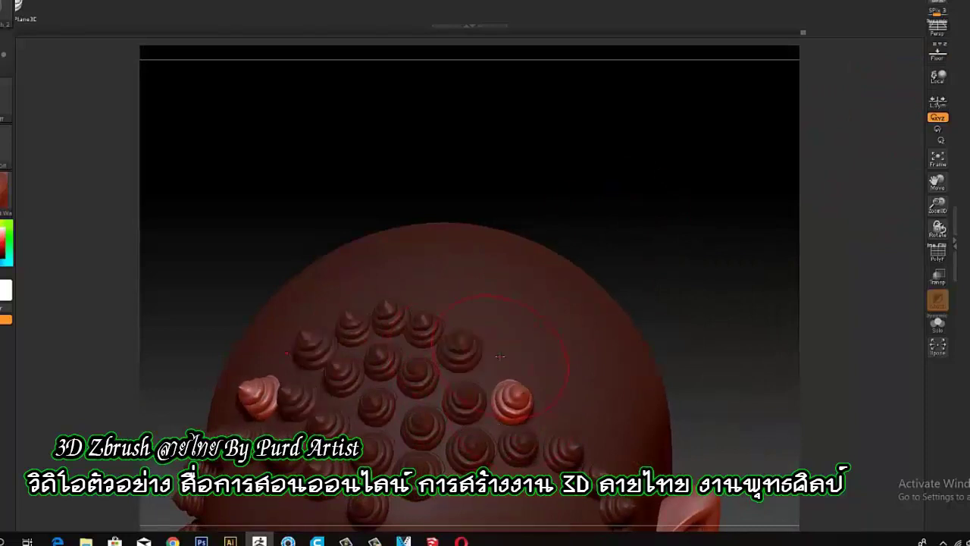
left_click_drag(498, 429, 510, 334)
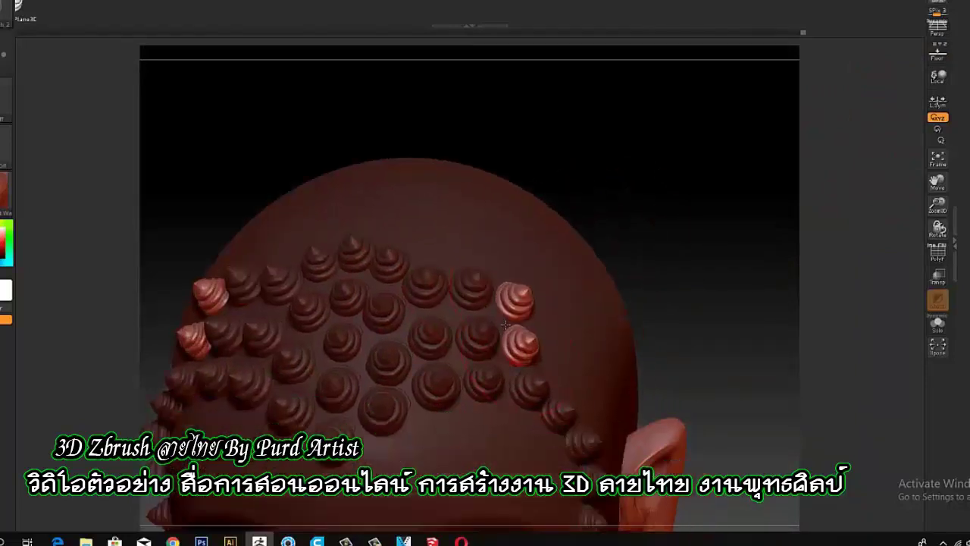
mouse_move(622, 228)
left_mouse_down()
mouse_move(591, 200)
mouse_move(309, 309)
left_mouse_up()
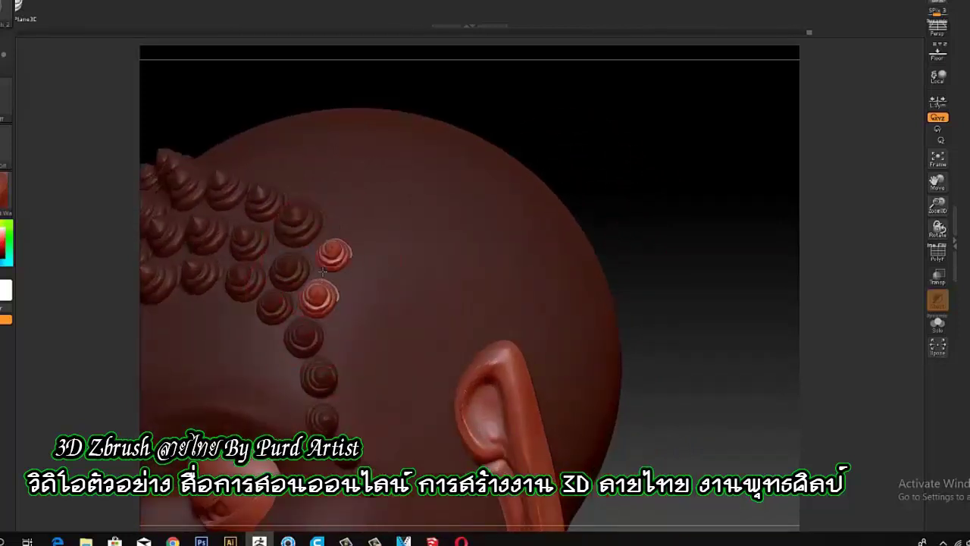
left_click(342, 338)
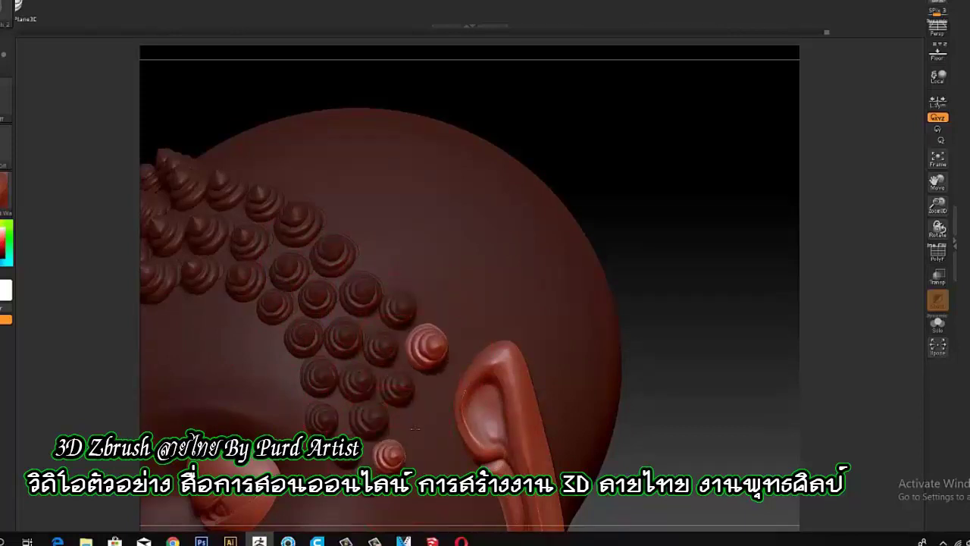
left_click_drag(430, 404, 404, 381, "alt")
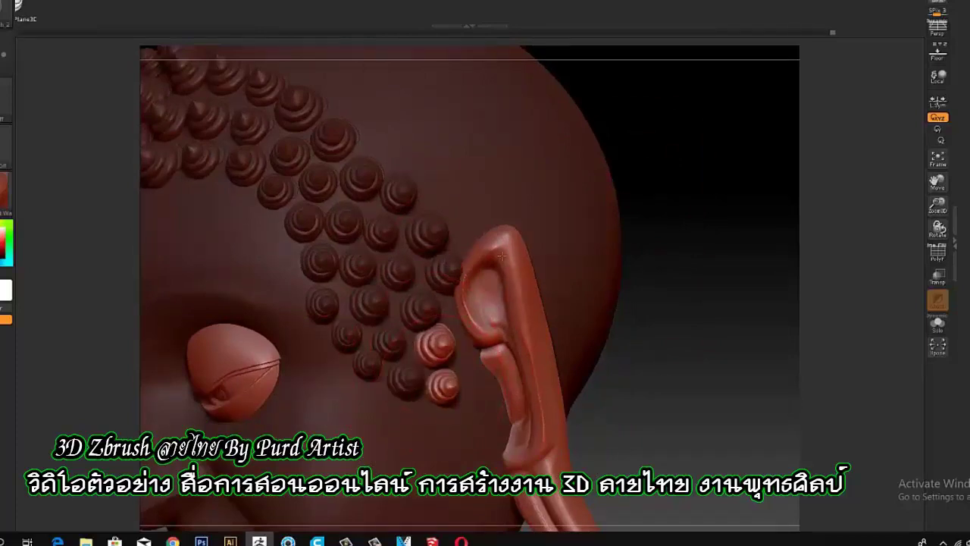
key("f")
left_click_drag(253, 325, 280, 235)
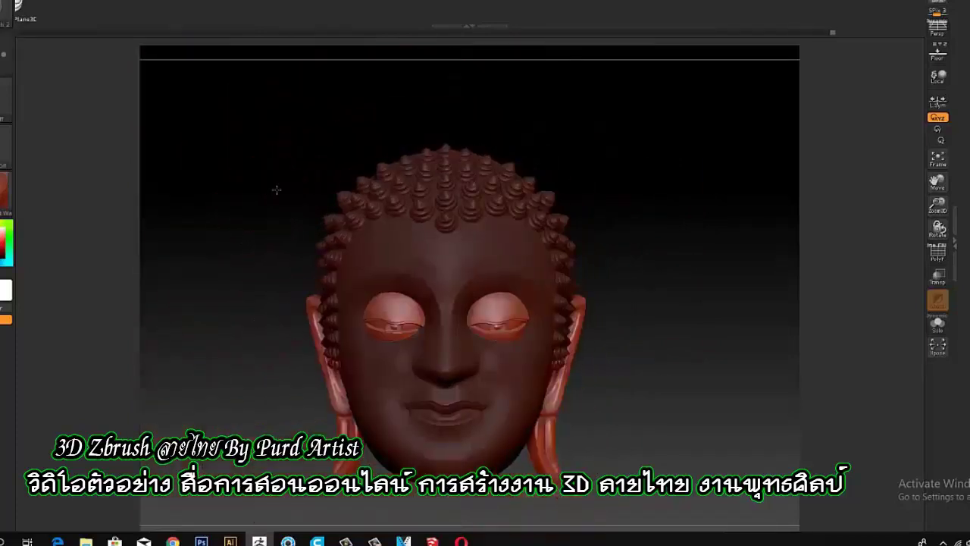
left_click_drag(276, 190, 267, 182)
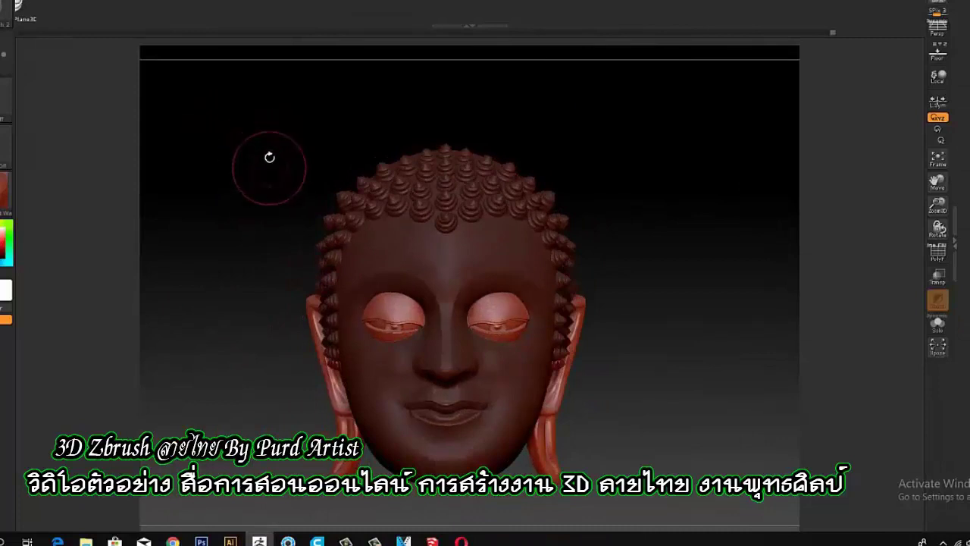
Step: Clear the mask so the whole head is unmasked
key("w")
left_click(693, 179, "ctrl")
key("q")
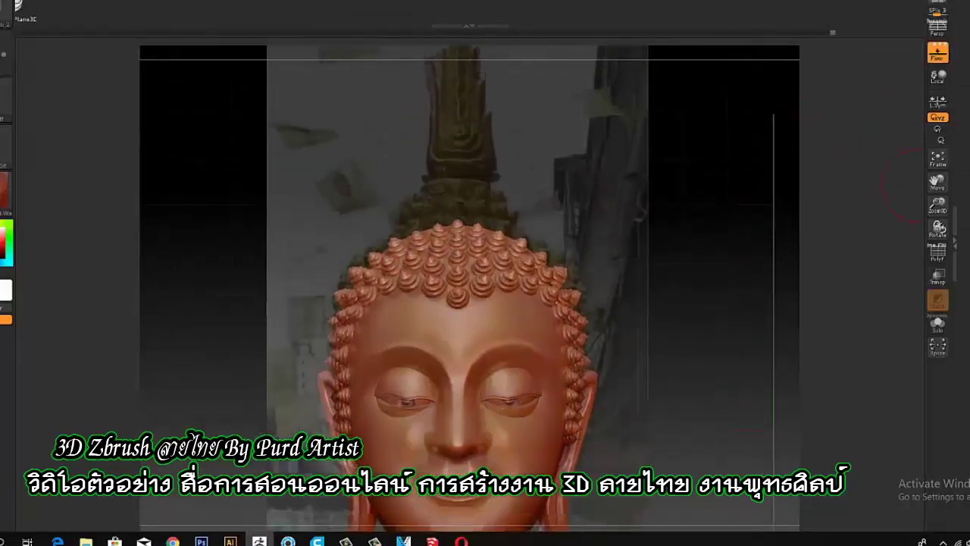
Step: Insert a sphere on the crown and move it up into a rounded dome
left_click(568, 413)
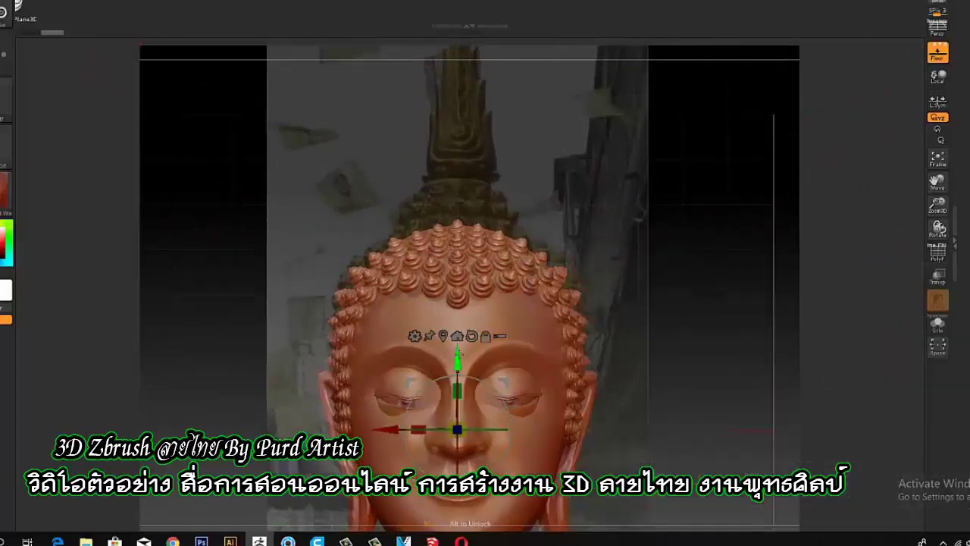
left_click_drag(458, 198, 457, 250)
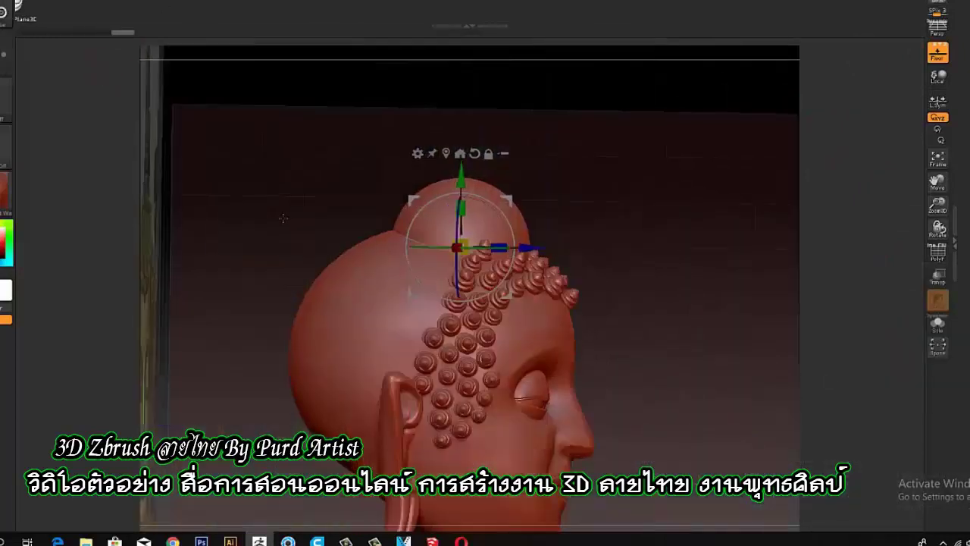
left_click_drag(720, 303, 758, 303, "shift")
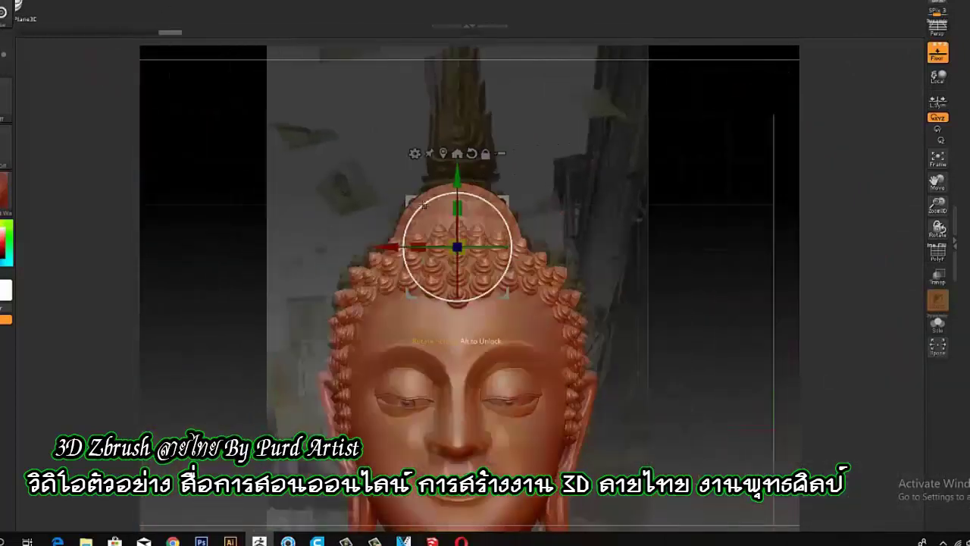
left_click_drag(457, 246, 457, 182)
left_click_drag(191, 149, 171, 56, "shift")
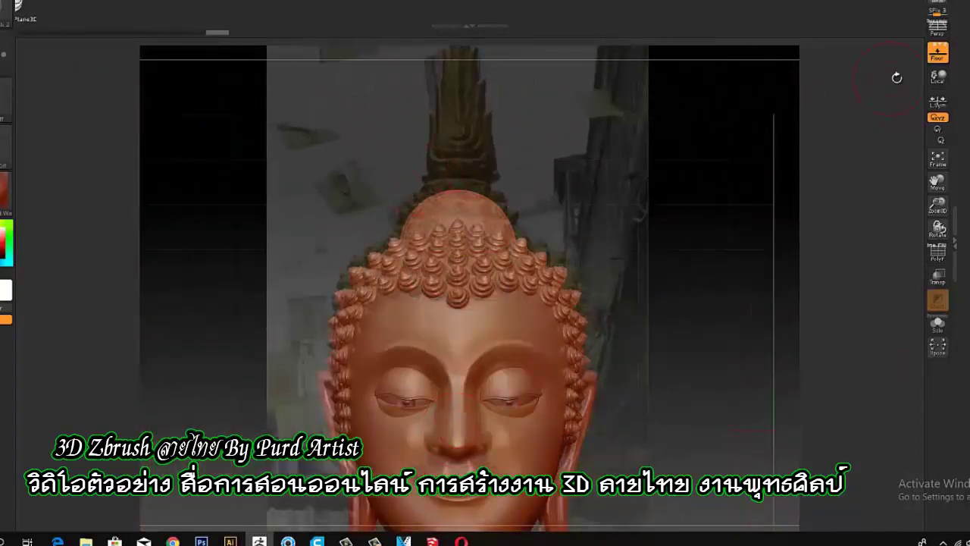
left_click(938, 51)
left_click_drag(278, 234, 300, 188, "alt")
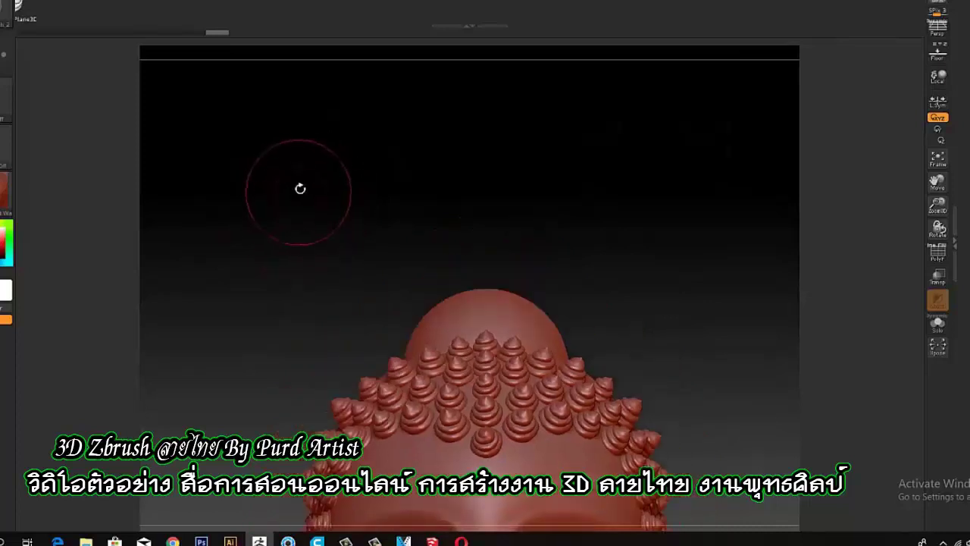
left_click(938, 51)
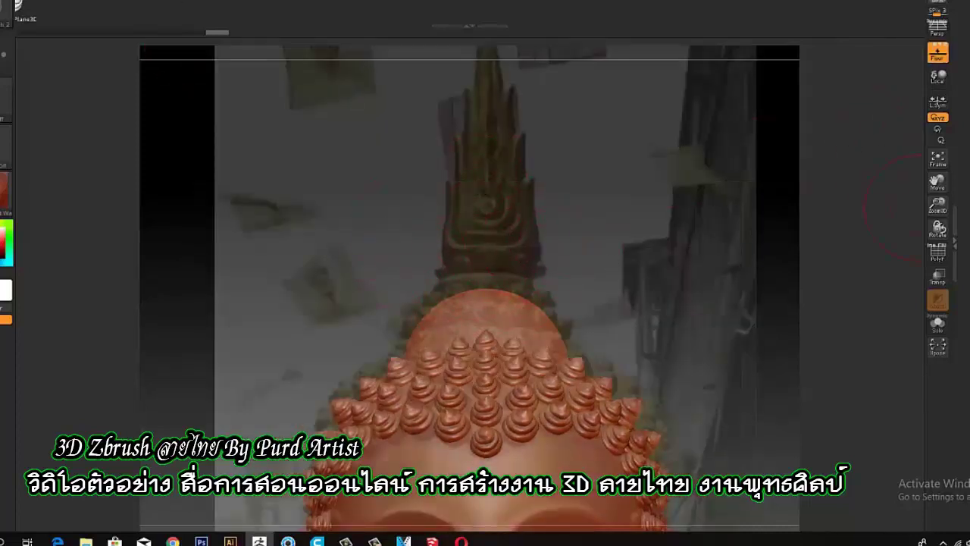
Step: Insert a cylinder at the dome's base, narrow it into a thin ring, and add a curl
left_click(924, 219)
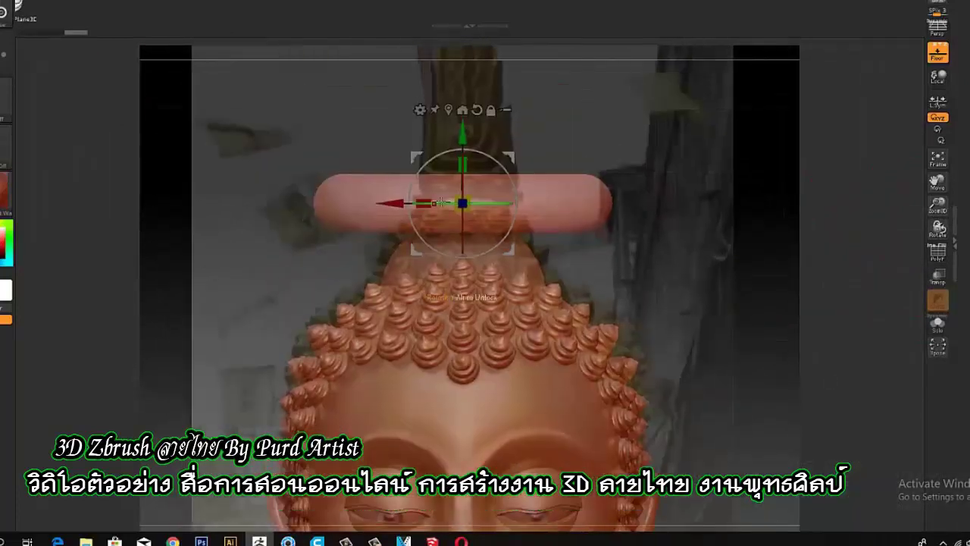
left_click_drag(440, 204, 461, 138)
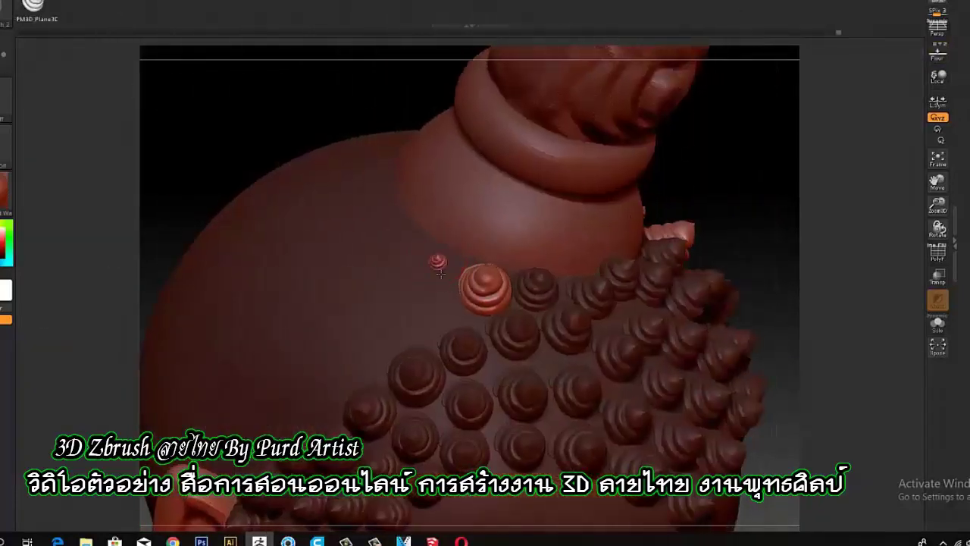
mouse_move(439, 272)
left_mouse_down()
mouse_move(395, 226)
mouse_move(281, 156)
left_mouse_up()
Step: Add curls down the side and back of the head along the ring row
left_click_drag(486, 367, 467, 343)
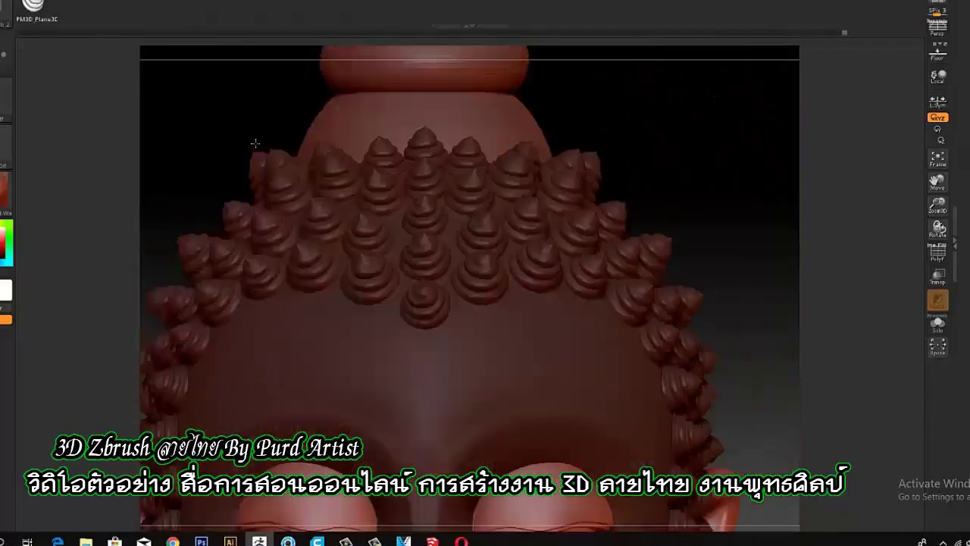
mouse_move(253, 145)
left_mouse_down()
mouse_move(282, 187)
mouse_move(394, 212)
mouse_move(414, 250)
left_mouse_up()
mouse_move(198, 182)
left_mouse_down()
mouse_move(225, 225)
mouse_move(401, 169)
left_mouse_up()
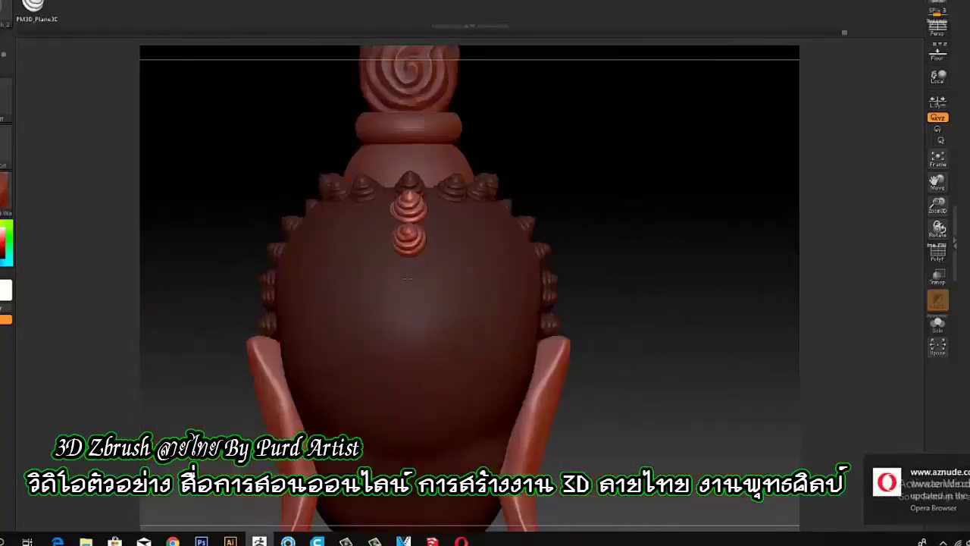
left_click_drag(408, 271, 409, 319)
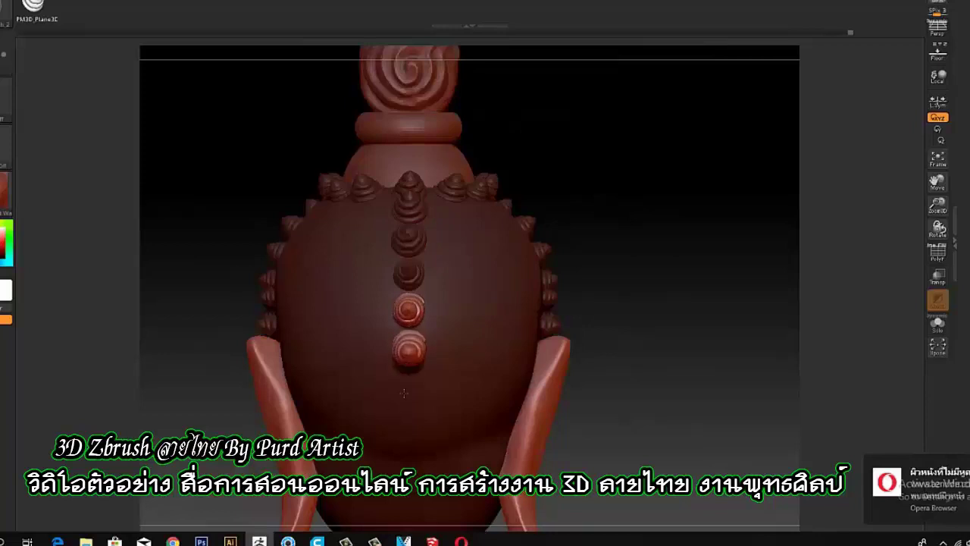
left_click_drag(404, 393, 406, 410)
mouse_move(207, 327)
left_mouse_down()
mouse_move(210, 164)
mouse_move(228, 318)
mouse_move(383, 245)
mouse_move(700, 245)
mouse_move(297, 242)
mouse_move(478, 286)
left_mouse_up()
scroll(477, 286, "up", 5)
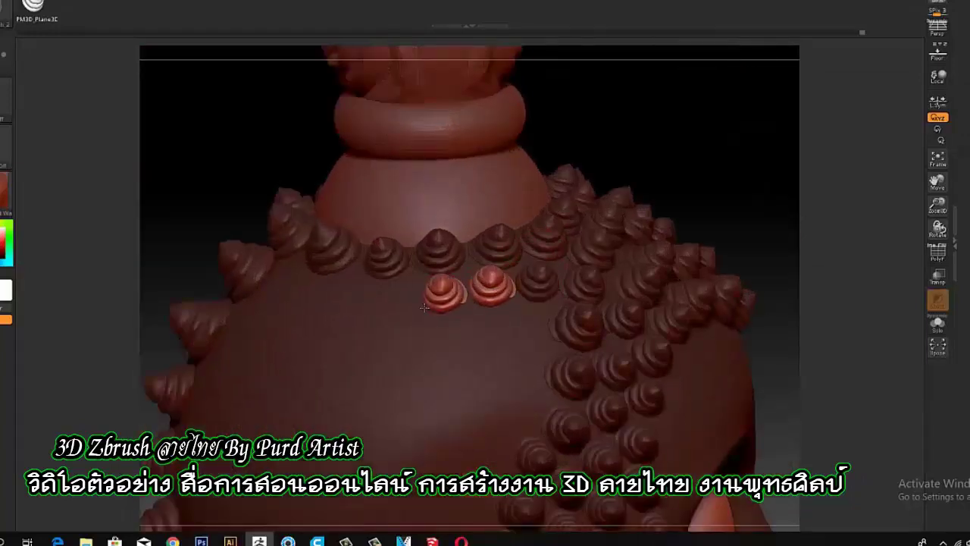
Step: Continue the lower back row with several more mirrored curls
left_click_drag(394, 296, 374, 306)
mouse_move(212, 242)
left_mouse_down()
mouse_move(424, 296)
mouse_move(477, 246)
left_mouse_up()
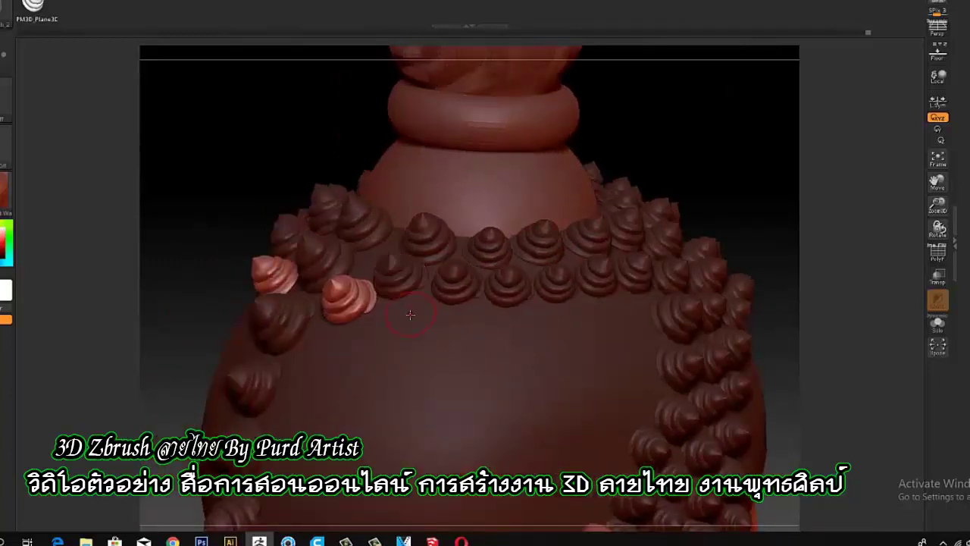
mouse_move(476, 326)
left_mouse_down()
mouse_move(606, 322)
mouse_move(425, 318)
mouse_move(466, 310)
left_mouse_up()
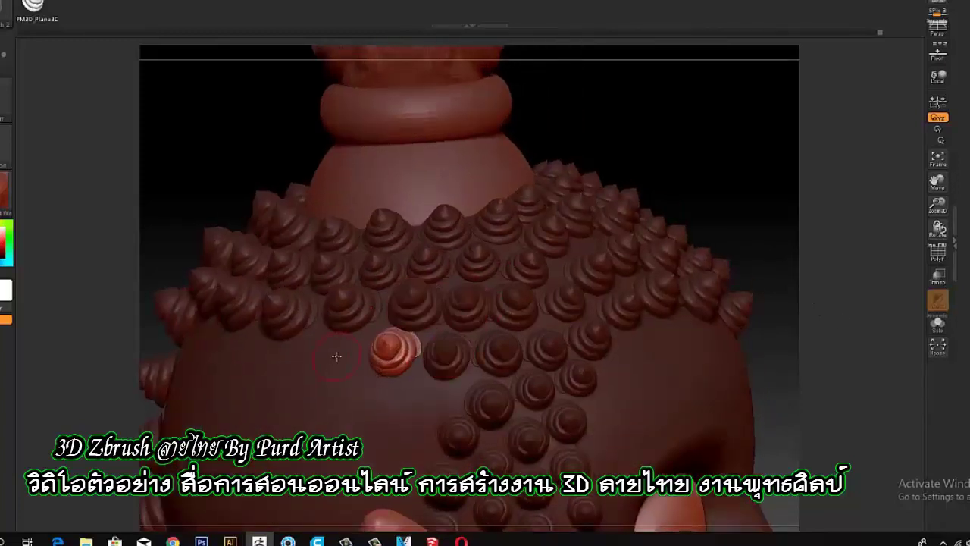
left_click_drag(336, 353, 341, 352)
left_click_drag(165, 239, 454, 350)
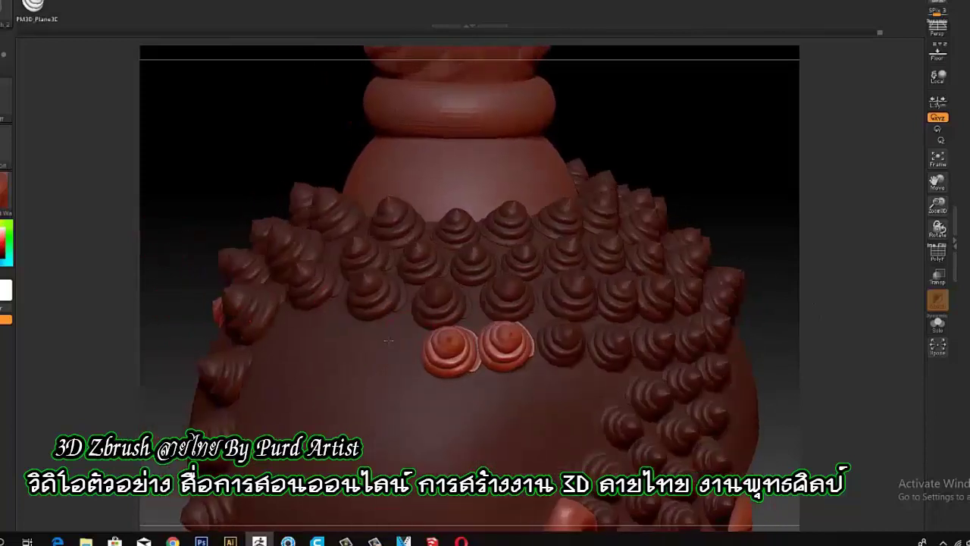
left_click_drag(387, 340, 391, 338)
left_click_drag(325, 331, 329, 327)
left_click_drag(153, 224, 284, 166)
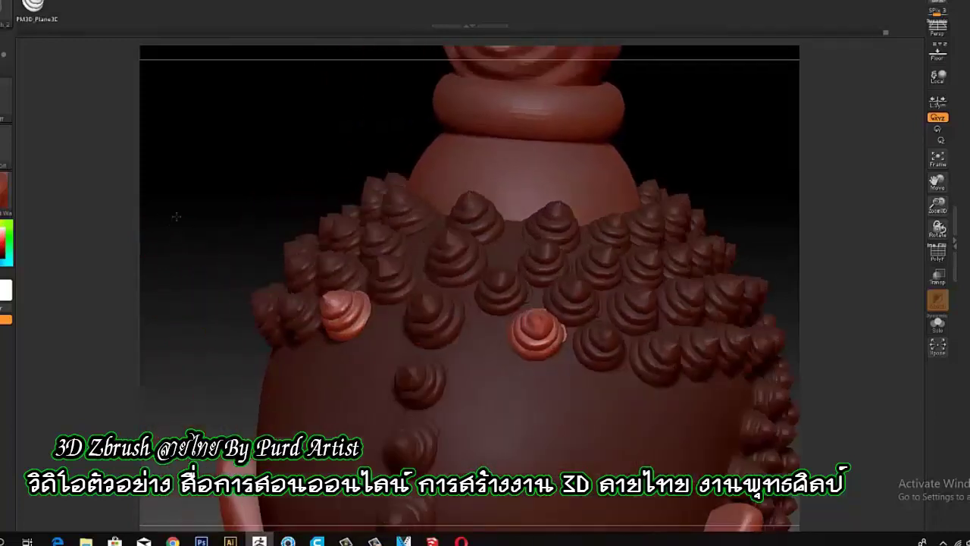
Step: Place five curls along the lower row on the other side of the back
left_click(478, 337)
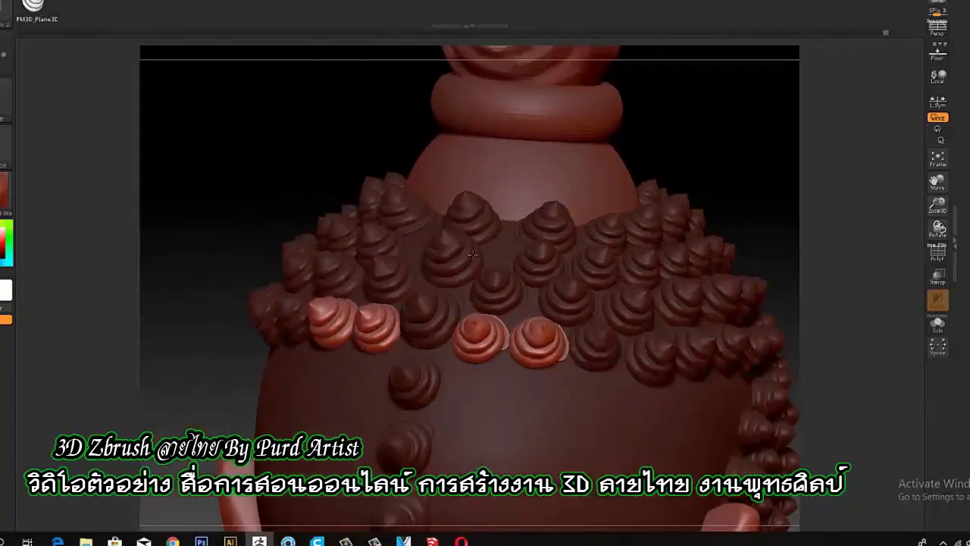
left_click(497, 239)
left_click(464, 384)
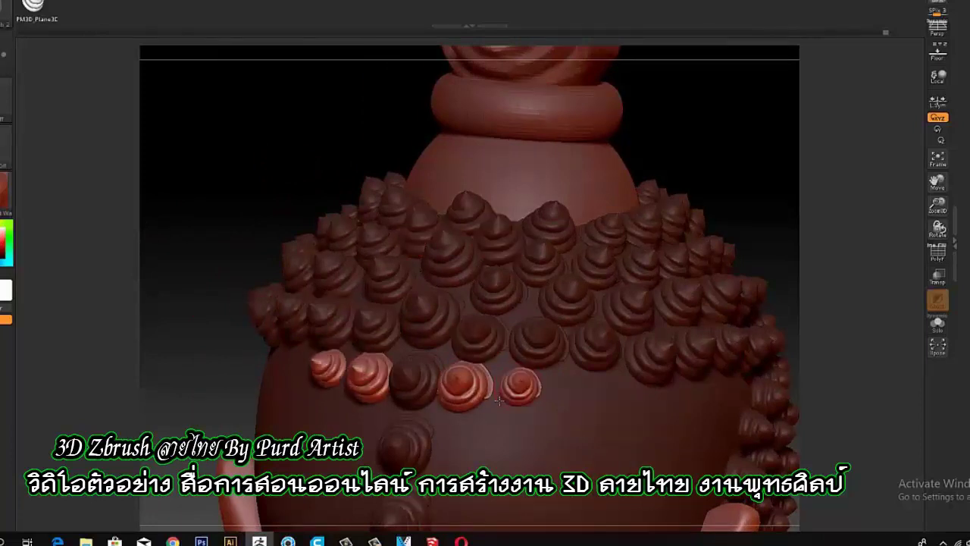
left_click(522, 387)
left_click(574, 390)
Step: Extend the row toward the ear, undoing a misplaced curl and adding two lower ones
left_click_drag(576, 390, 423, 379)
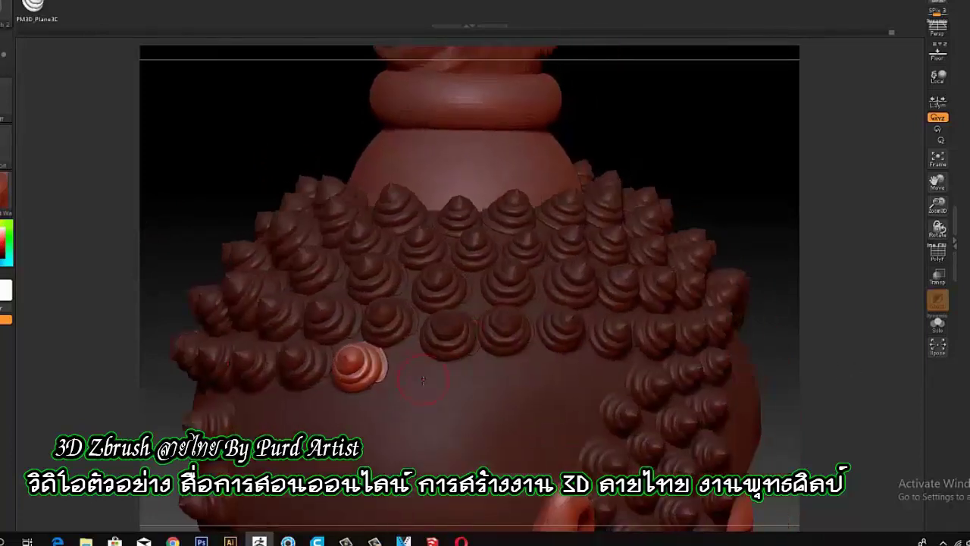
left_click(482, 379)
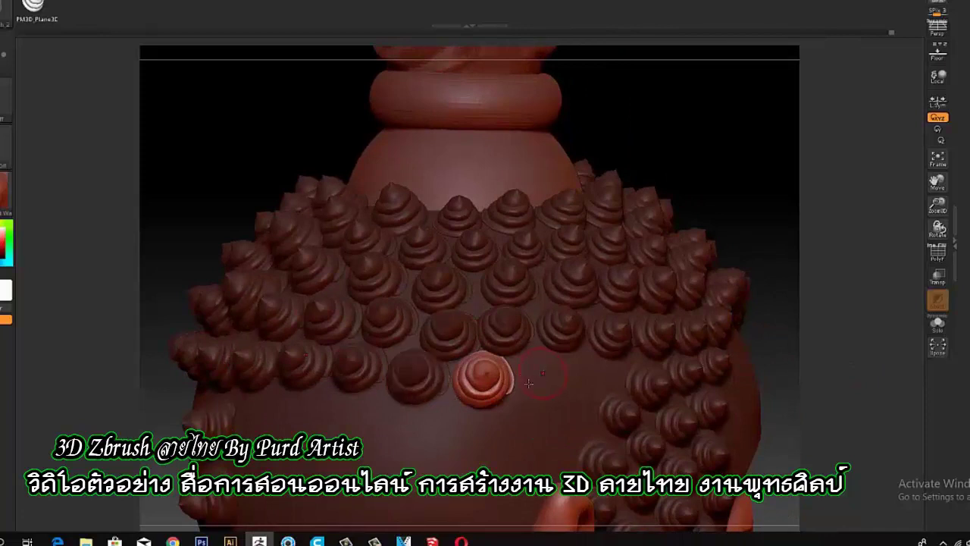
left_click(546, 372)
left_click(598, 378)
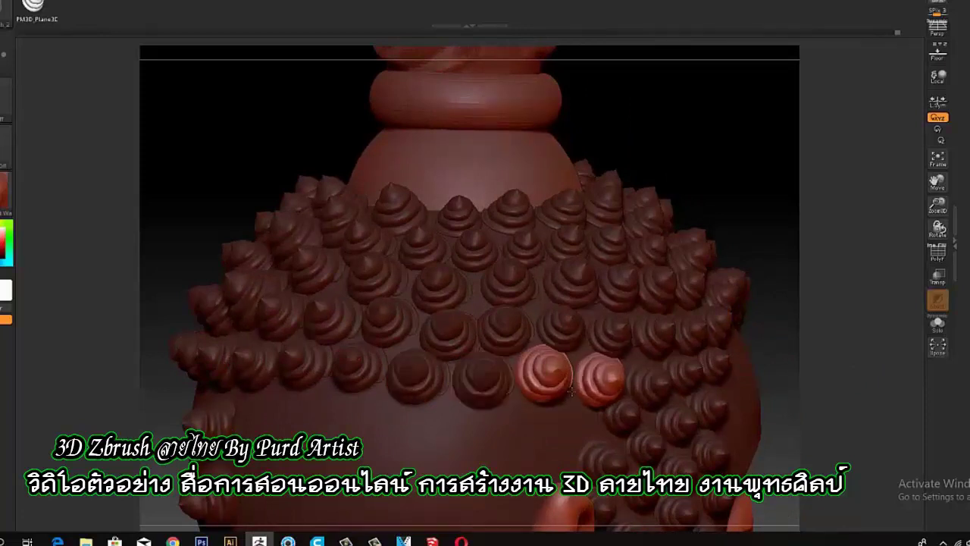
key("ctrl+z")
left_click(524, 430)
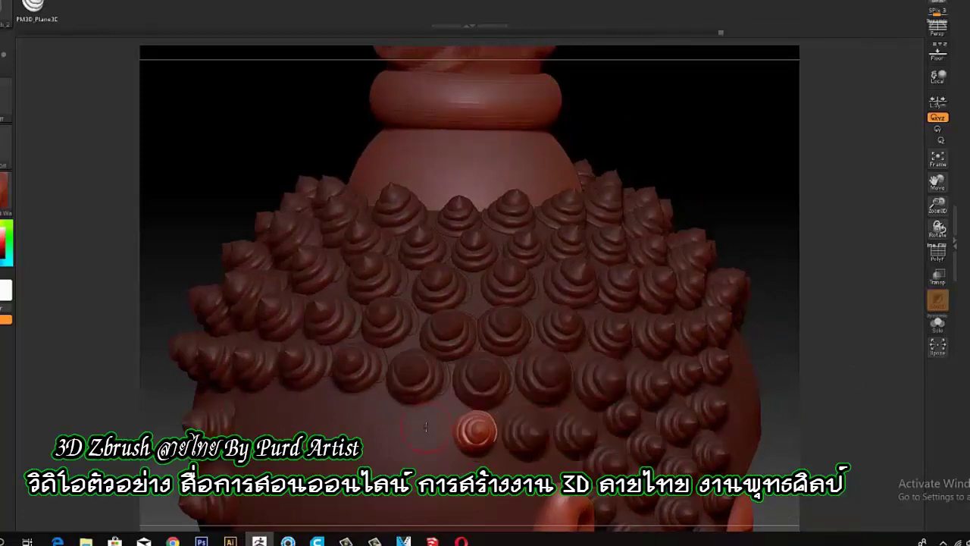
left_click(426, 429)
mouse_move(191, 402)
left_mouse_down()
mouse_move(214, 314)
mouse_move(488, 279)
left_mouse_up()
Step: Fill the row near and behind the ear with mirrored curls
left_click(543, 294)
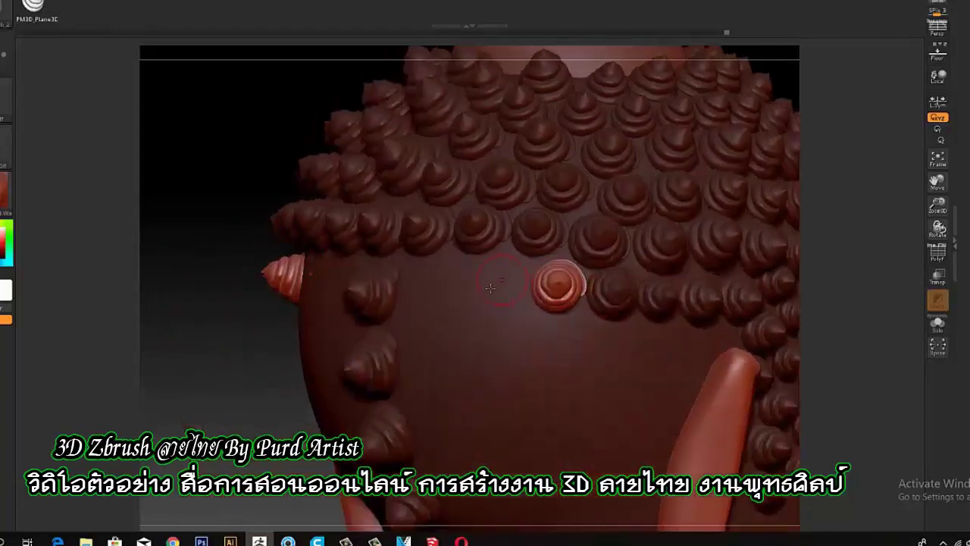
left_click(491, 289)
left_click(447, 282)
left_click_drag(215, 328, 475, 285)
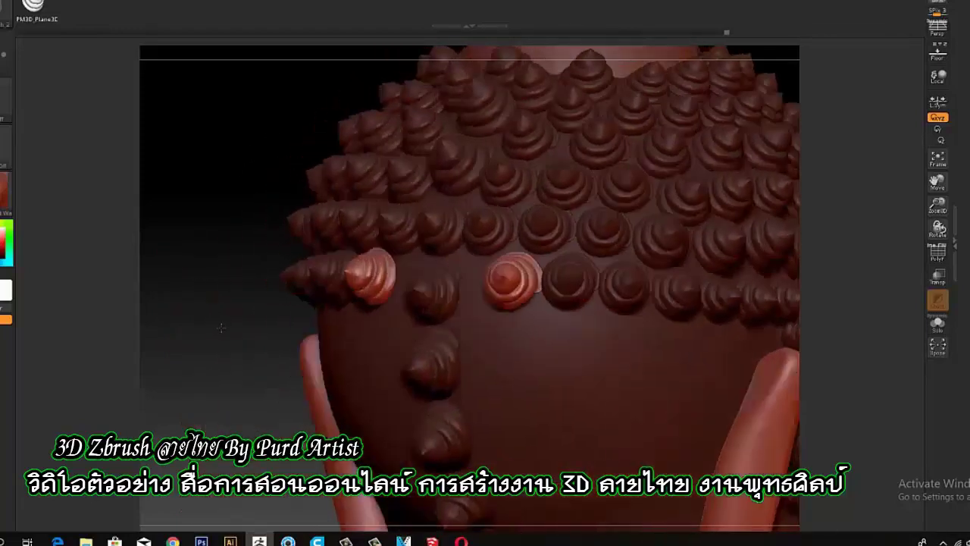
left_click(470, 345)
left_click(551, 336)
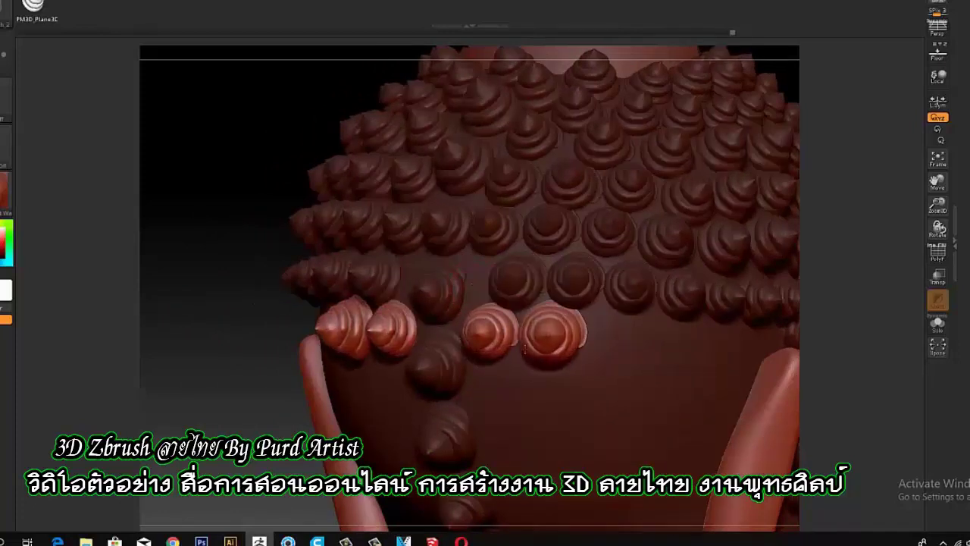
left_click(620, 341)
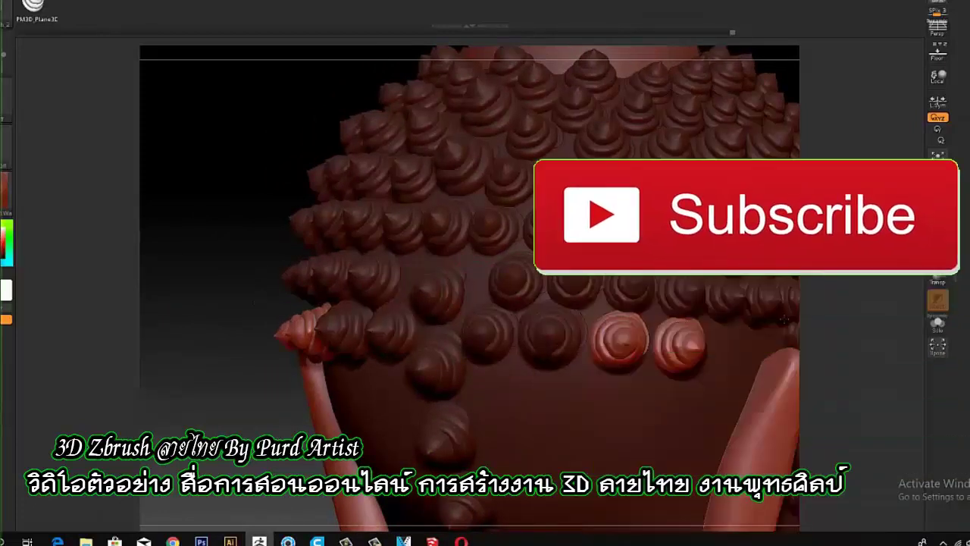
left_click(665, 340)
left_click_drag(834, 364, 573, 323)
left_click(574, 323)
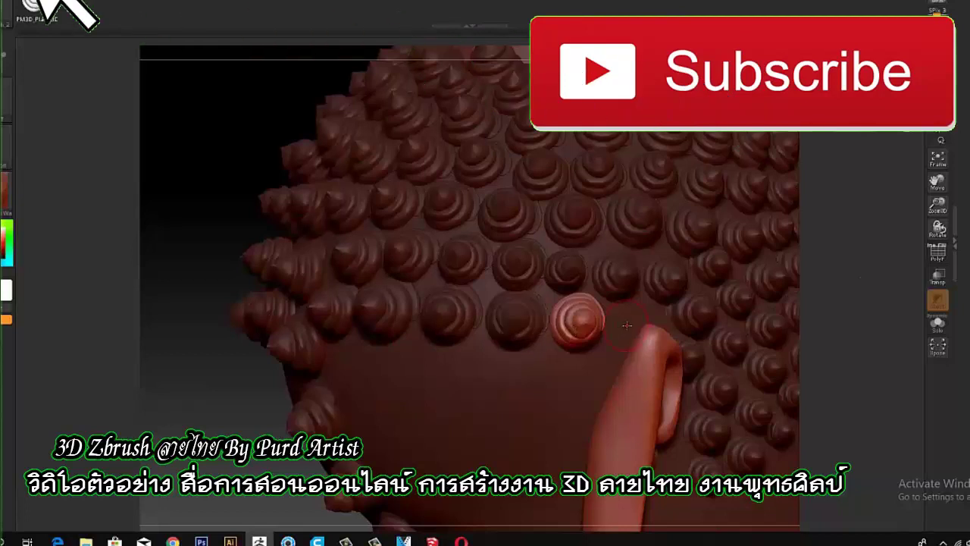
Step: Place curls on the lower back near the ears and start a new lower row
left_click(338, 360)
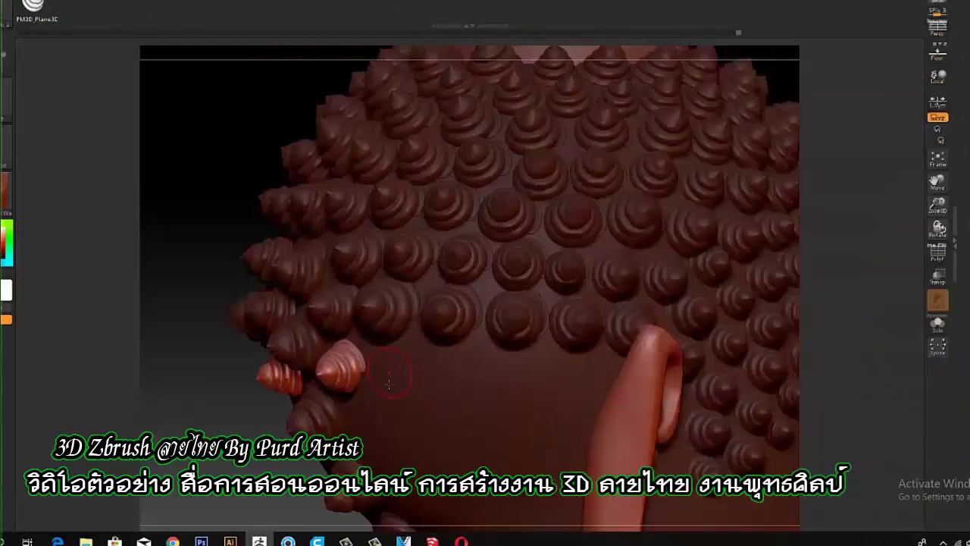
left_click(271, 390)
left_click_drag(222, 385, 236, 328)
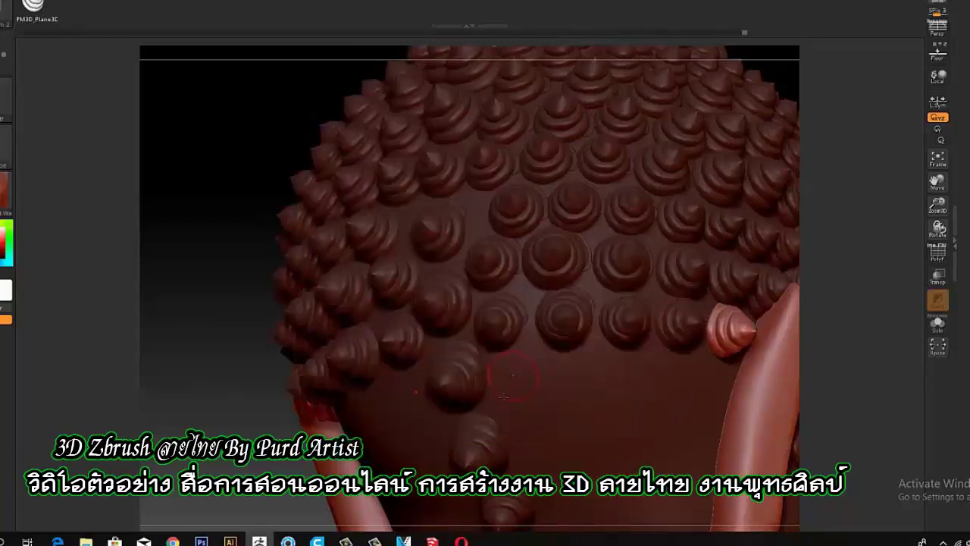
left_click(514, 377)
left_click(559, 390)
left_click(618, 391)
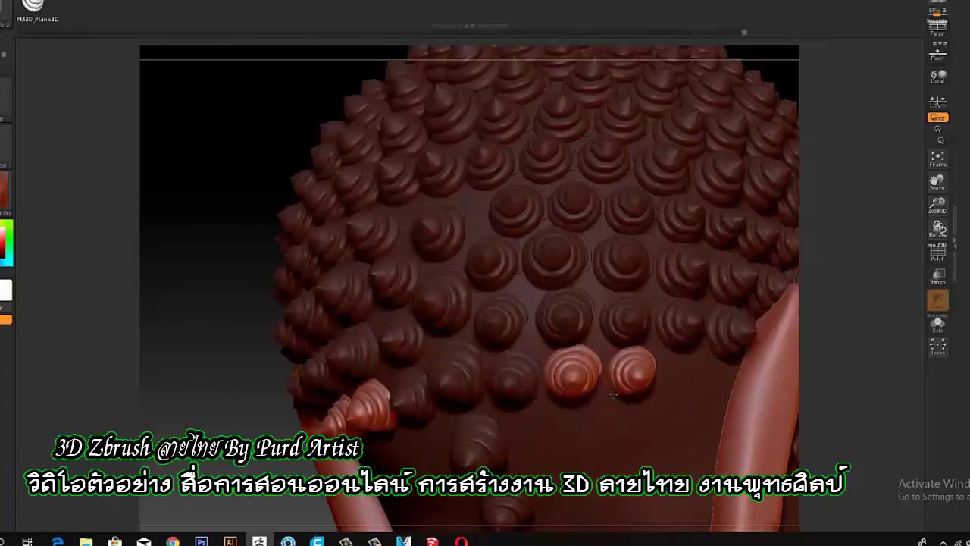
left_click(667, 392)
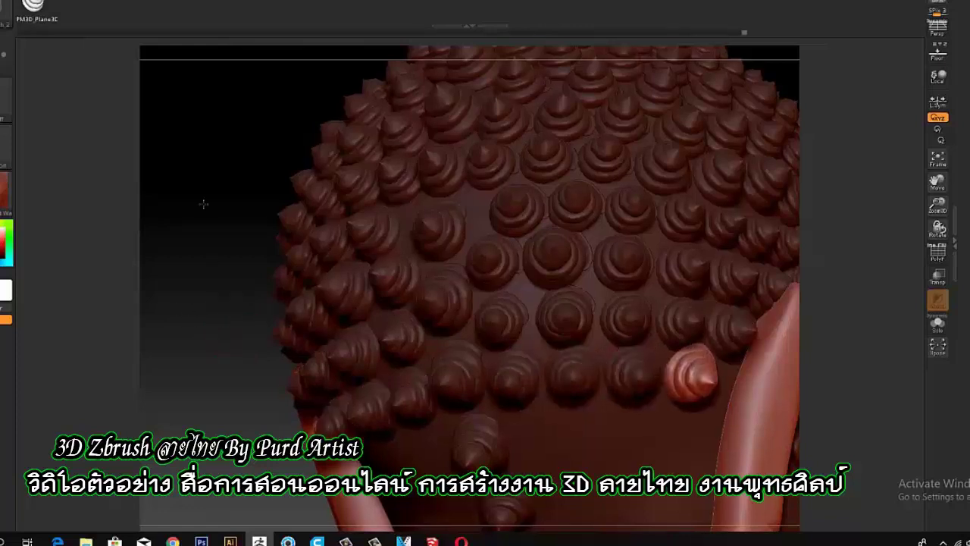
Step: Add curls along the lowest back rows, then frame the head and return to front view
left_click_drag(202, 202, 212, 136)
left_click(497, 305)
left_click(555, 302)
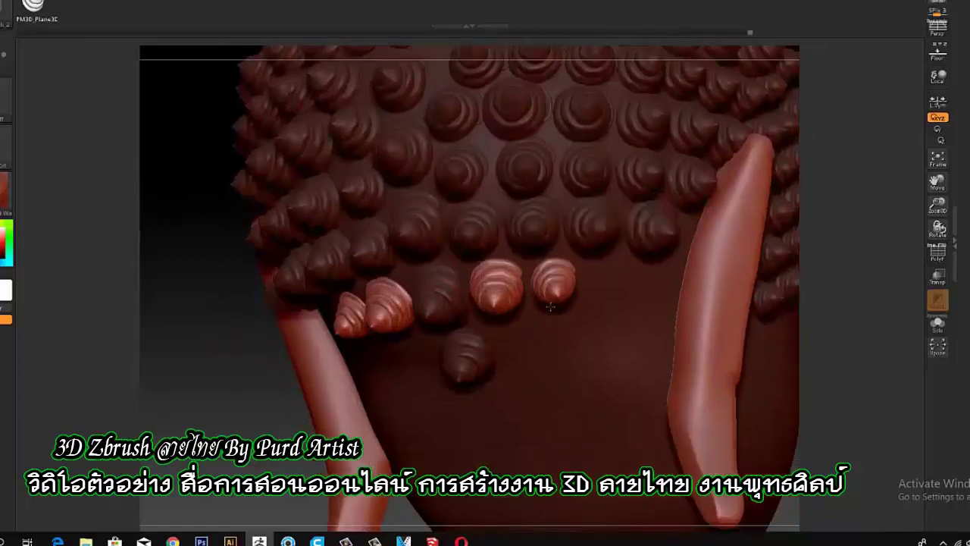
left_click(611, 300)
left_click(518, 371)
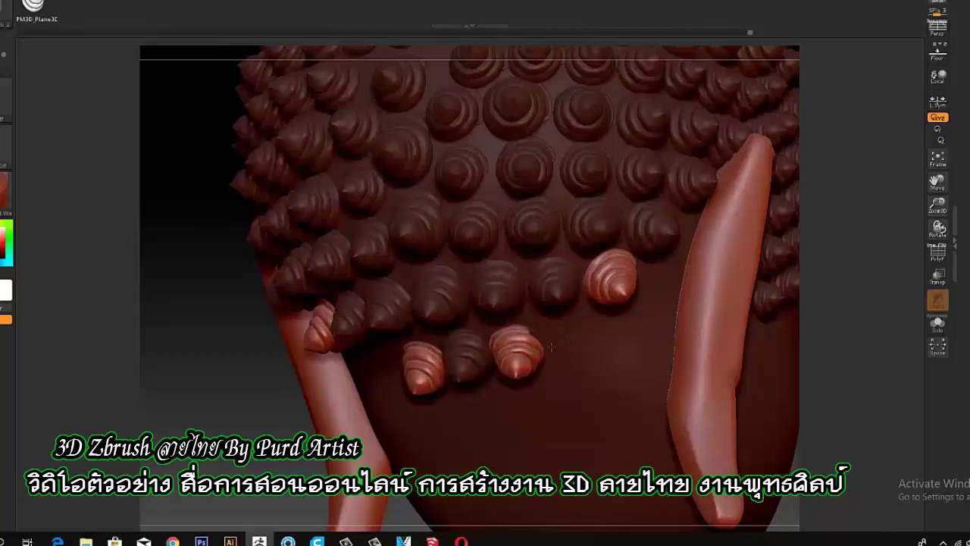
left_click(581, 362)
mouse_move(245, 378)
left_mouse_down()
mouse_move(259, 328)
mouse_move(260, 169)
mouse_move(207, 171)
left_mouse_up()
key("f")
mouse_move(740, 285)
left_mouse_down()
mouse_move(283, 238)
mouse_move(301, 209)
left_mouse_up()
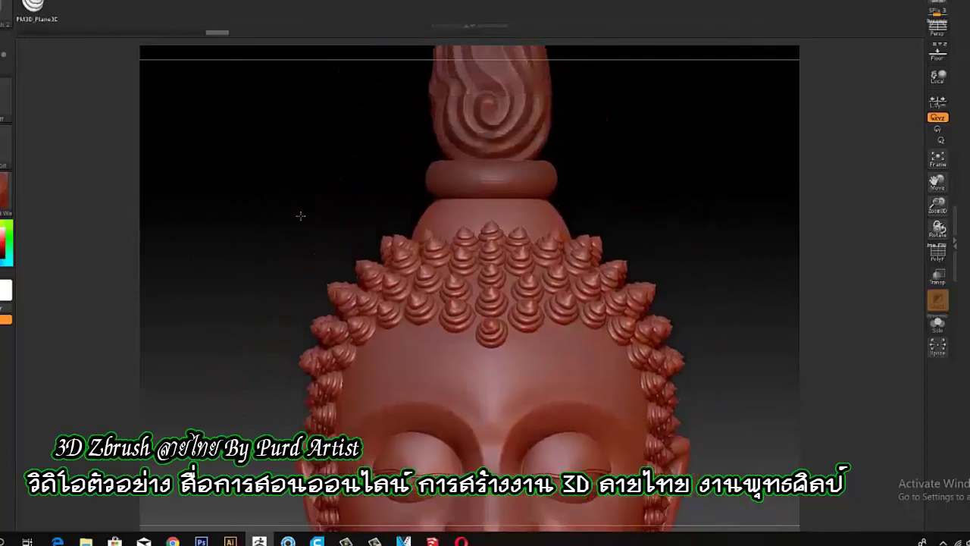
Step: Lay rows of small curls across the crown dome below the ring, undoing two trial curls
key("f")
mouse_move(409, 217)
left_mouse_down("alt")
mouse_move(232, 130)
mouse_move(455, 229)
mouse_move(450, 186)
left_mouse_up("alt")
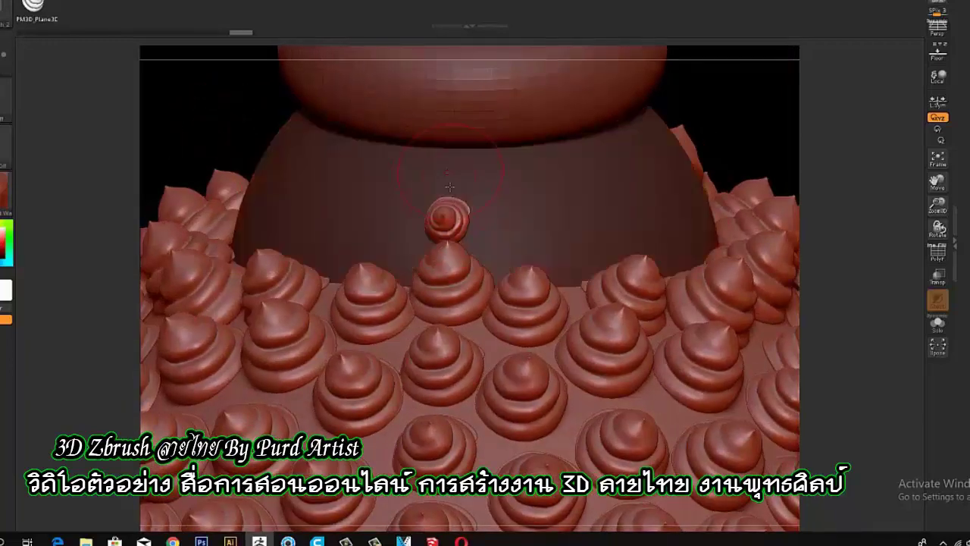
left_click(497, 253)
left_click(559, 251)
key("ctrl+z")
key("ctrl+z")
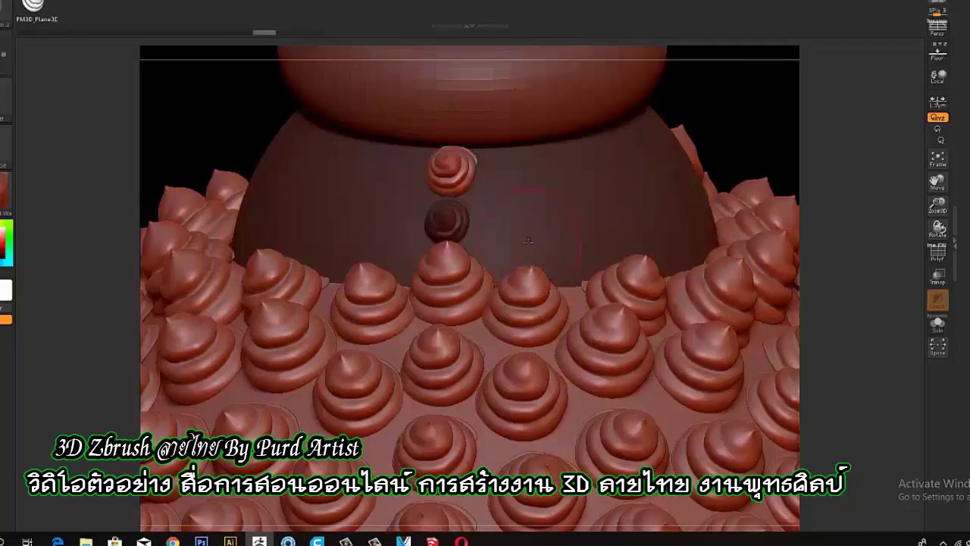
left_click(492, 199)
right_click_drag(544, 201, 517, 252)
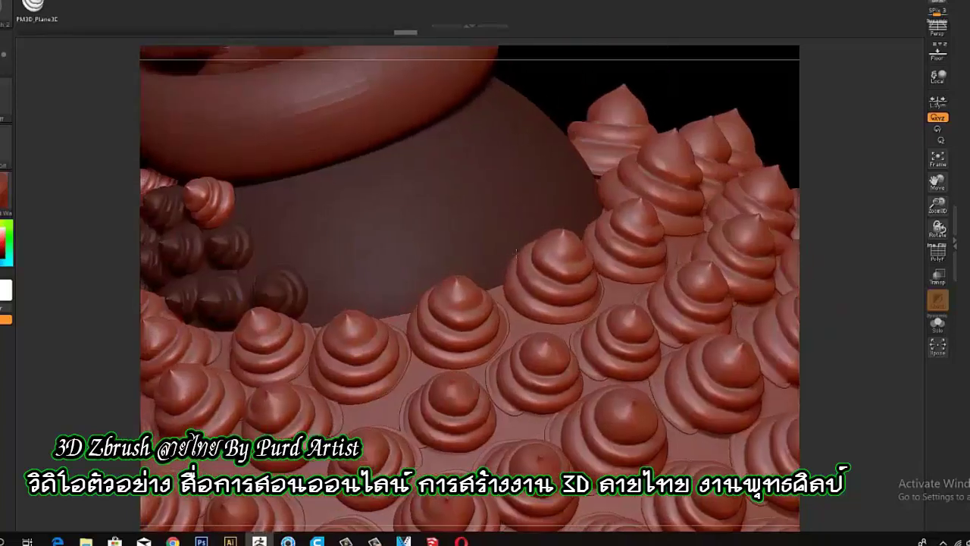
mouse_move(349, 307)
left_mouse_down()
mouse_move(473, 280)
mouse_move(585, 227)
left_mouse_up()
mouse_move(266, 242)
left_mouse_down()
mouse_move(383, 223)
mouse_move(448, 231)
mouse_move(502, 213)
left_mouse_up()
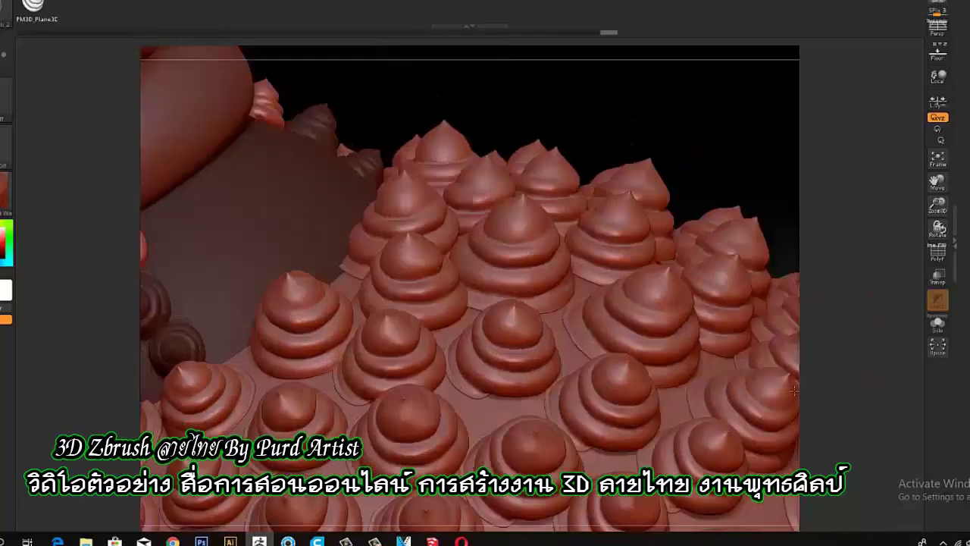
mouse_move(796, 334)
left_mouse_down()
mouse_move(99, 243)
mouse_move(220, 329)
mouse_move(300, 174)
left_mouse_up()
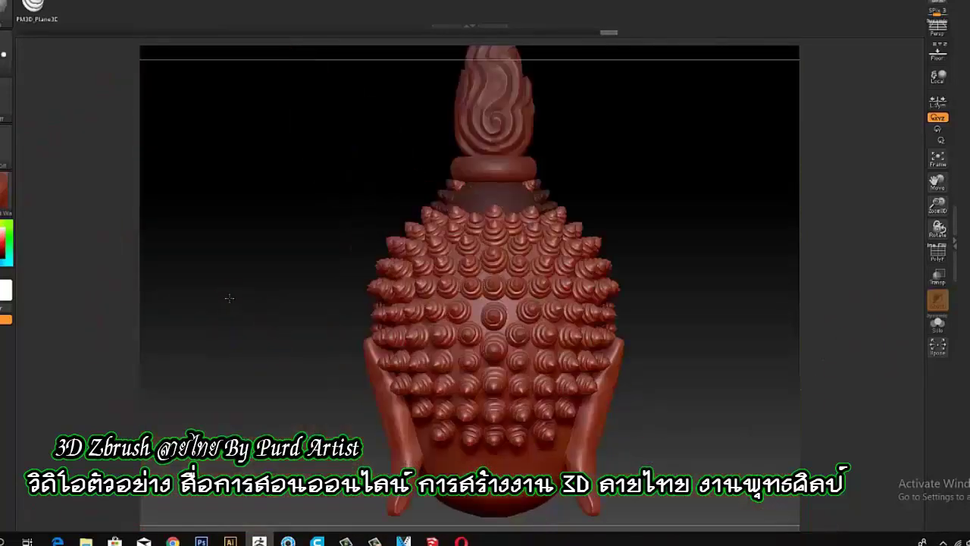